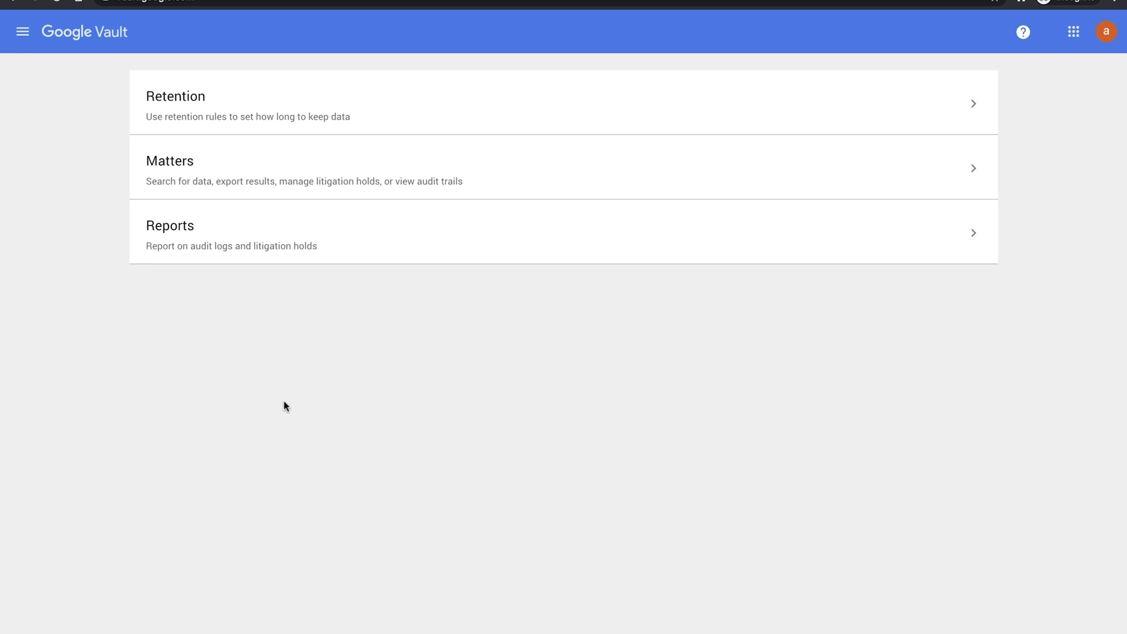
# - Filter the matters list for 'omega' and open the Omega matter
pyautogui.click(333, 166)
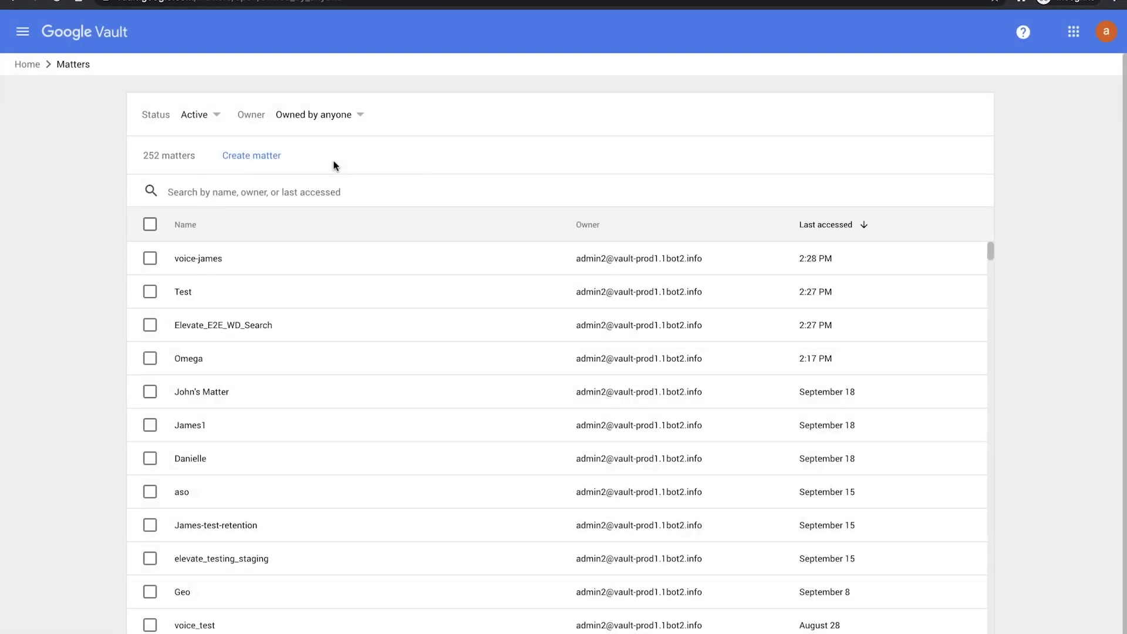
pyautogui.click(288, 190)
pyautogui.write('o')
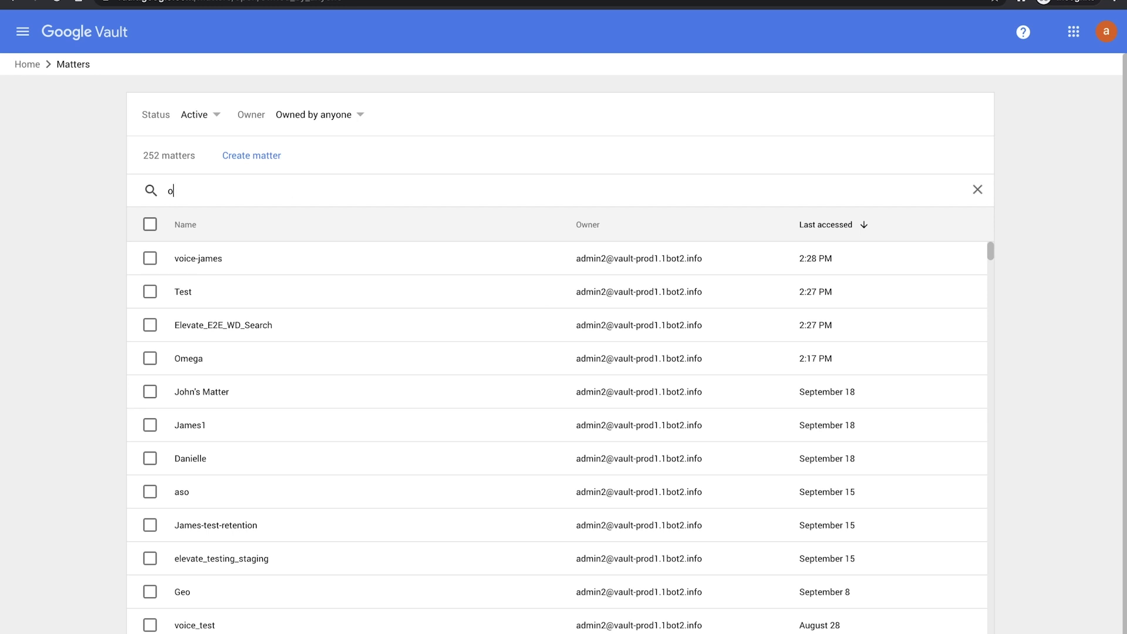
pyautogui.write('mega')
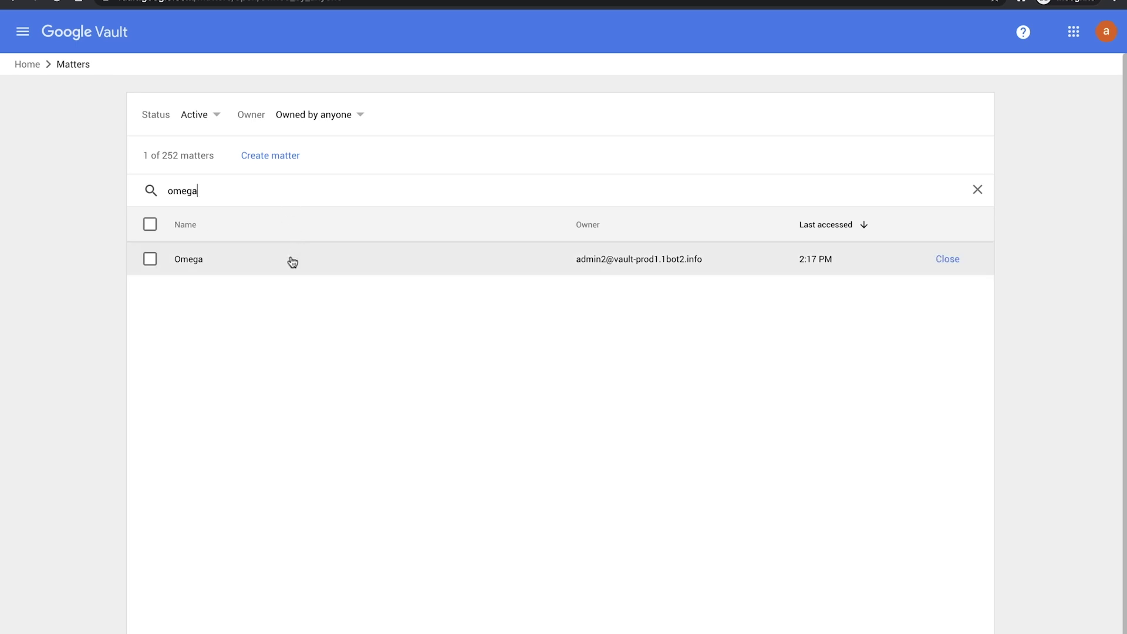
pyautogui.click(291, 260)
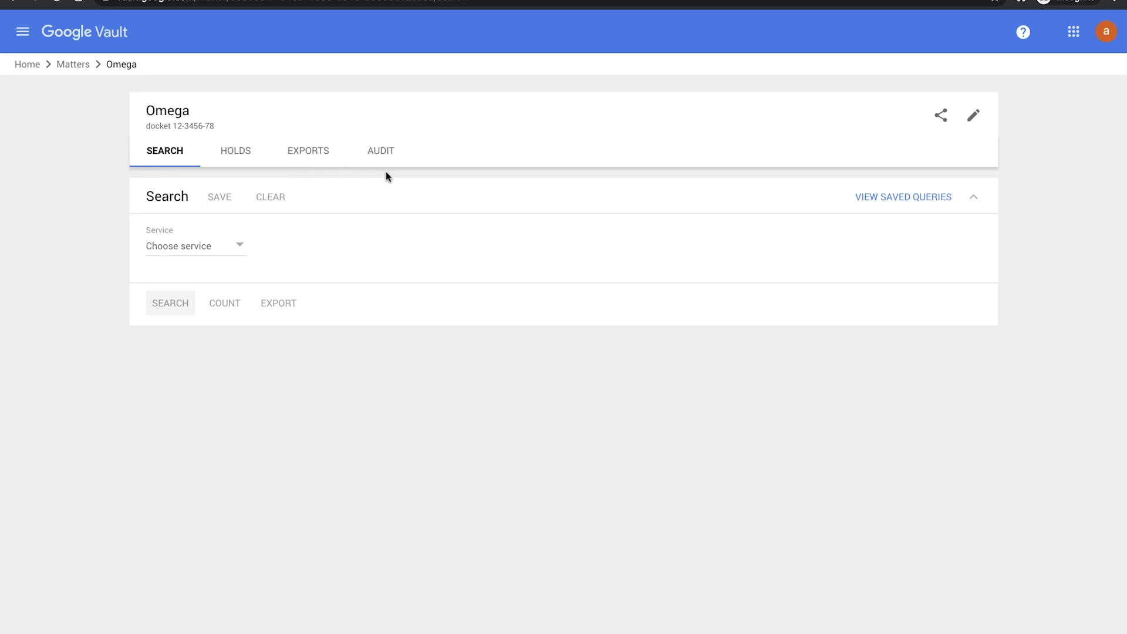
# - Set the search service to Gmail with Entity set to All accounts
pyautogui.click(241, 250)
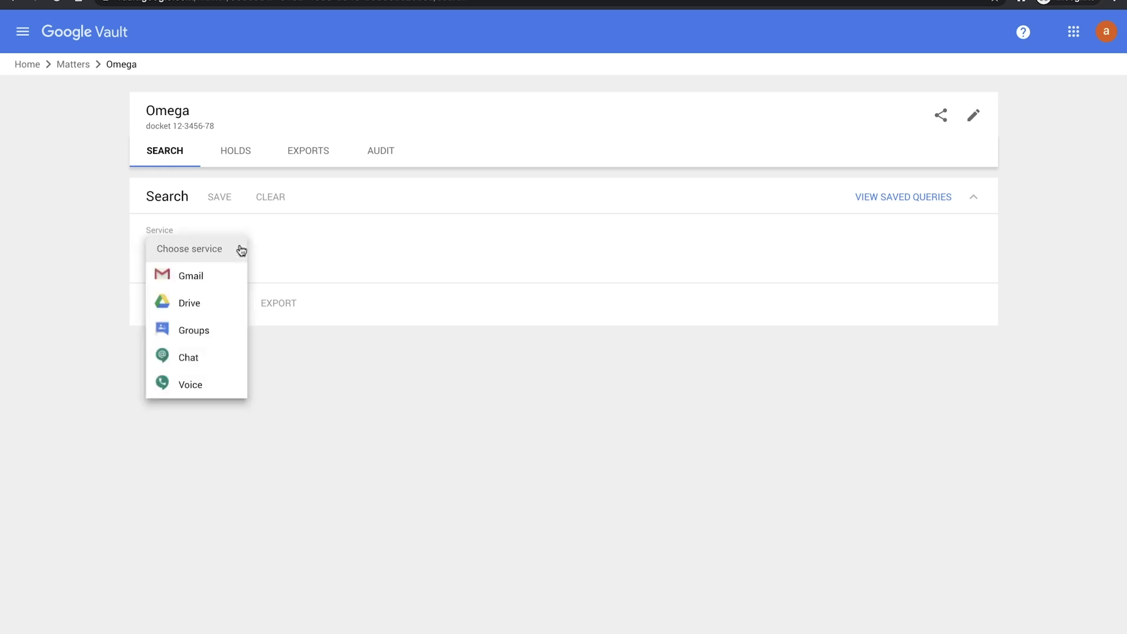
pyautogui.click(214, 280)
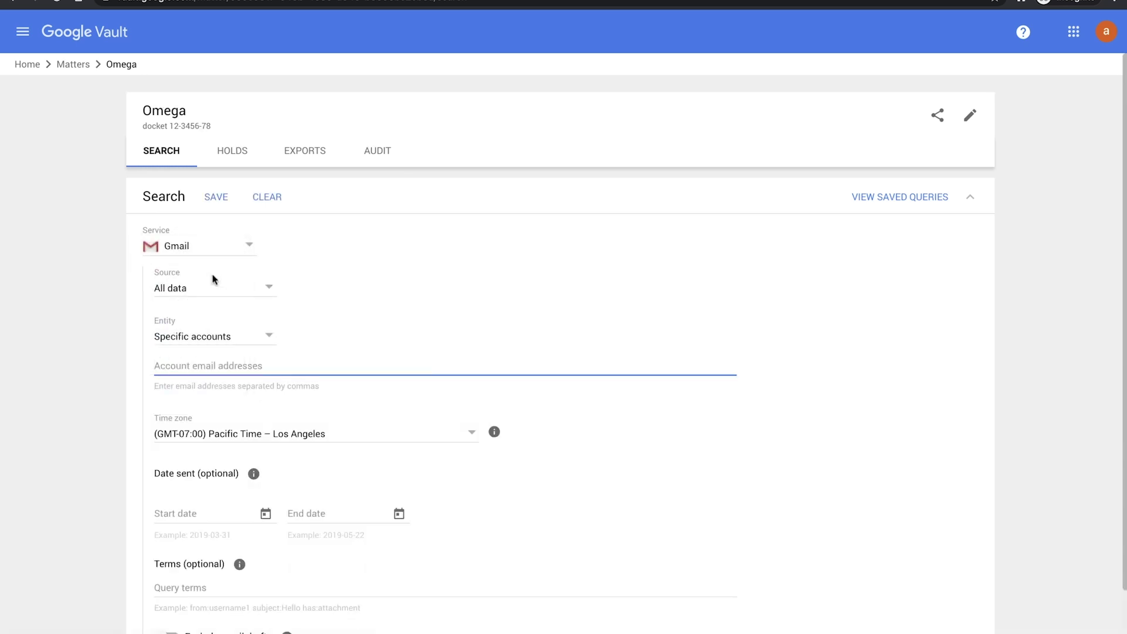
pyautogui.click(263, 338)
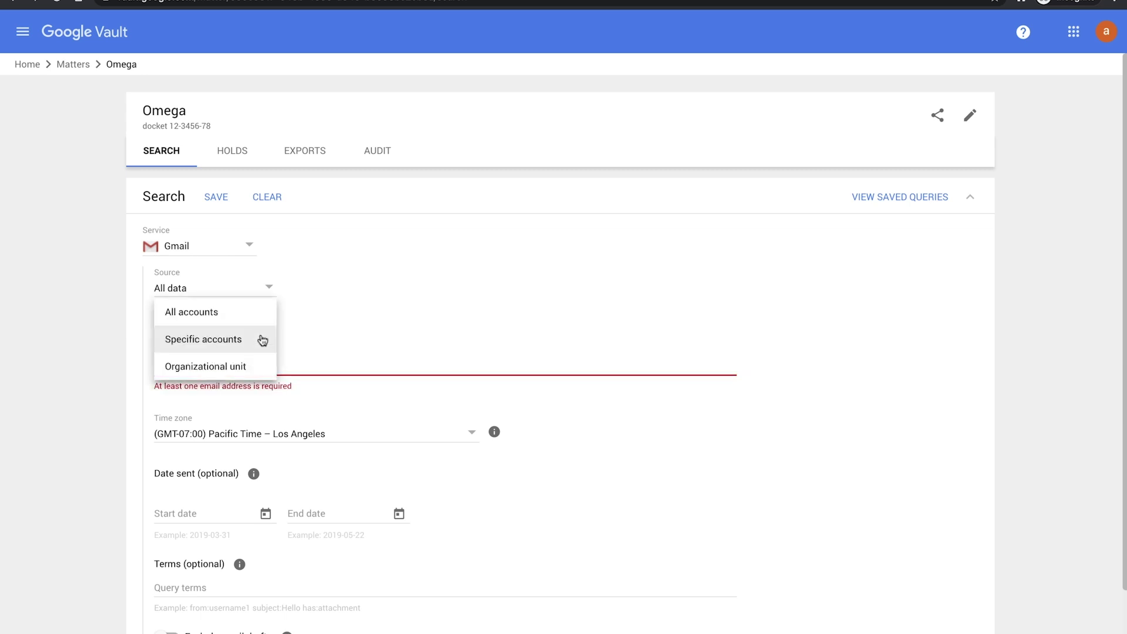
pyautogui.click(240, 309)
# - Enter query terms 'project omega' and count matches: 9 messages in 2 accounts
pyautogui.scroll(-1, 385, 432)
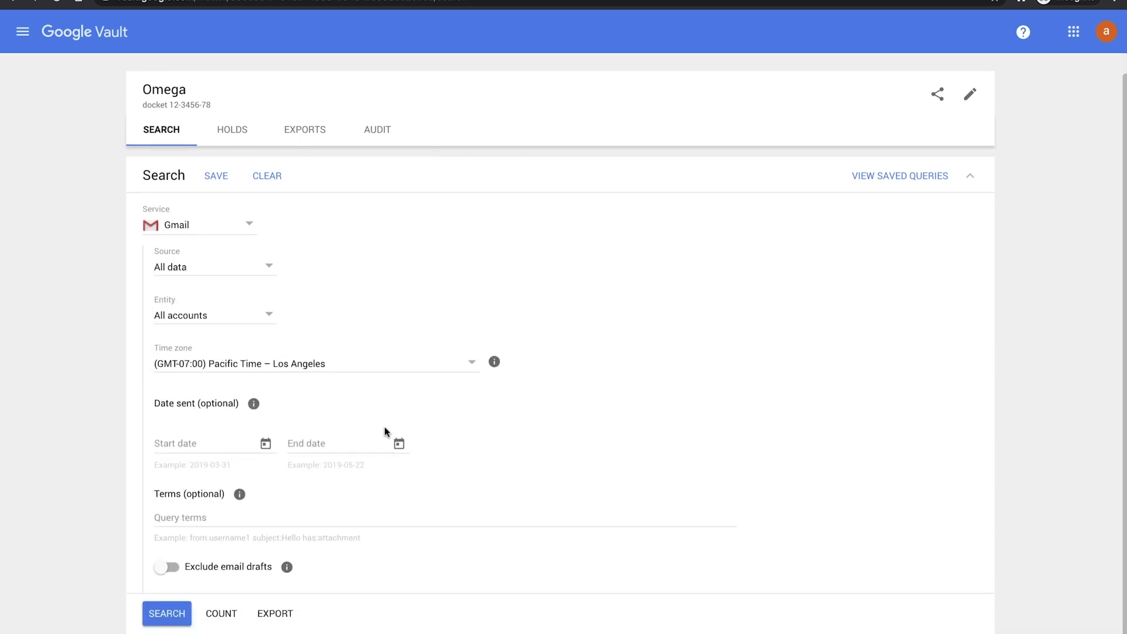
pyautogui.click(368, 515)
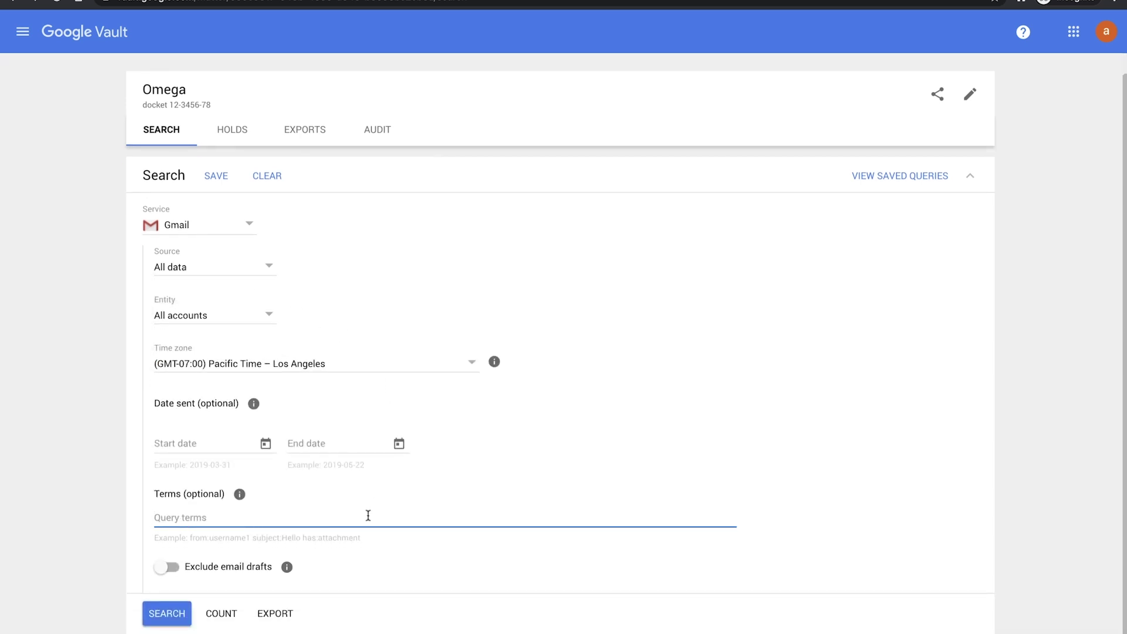
pyautogui.write('project omega')
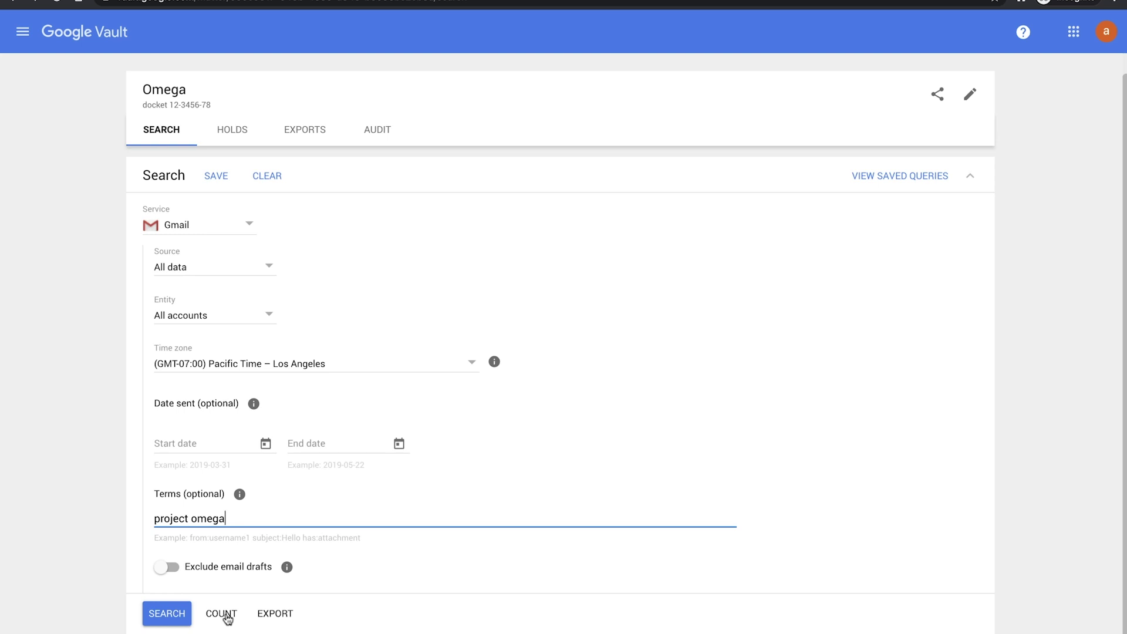
pyautogui.click(225, 614)
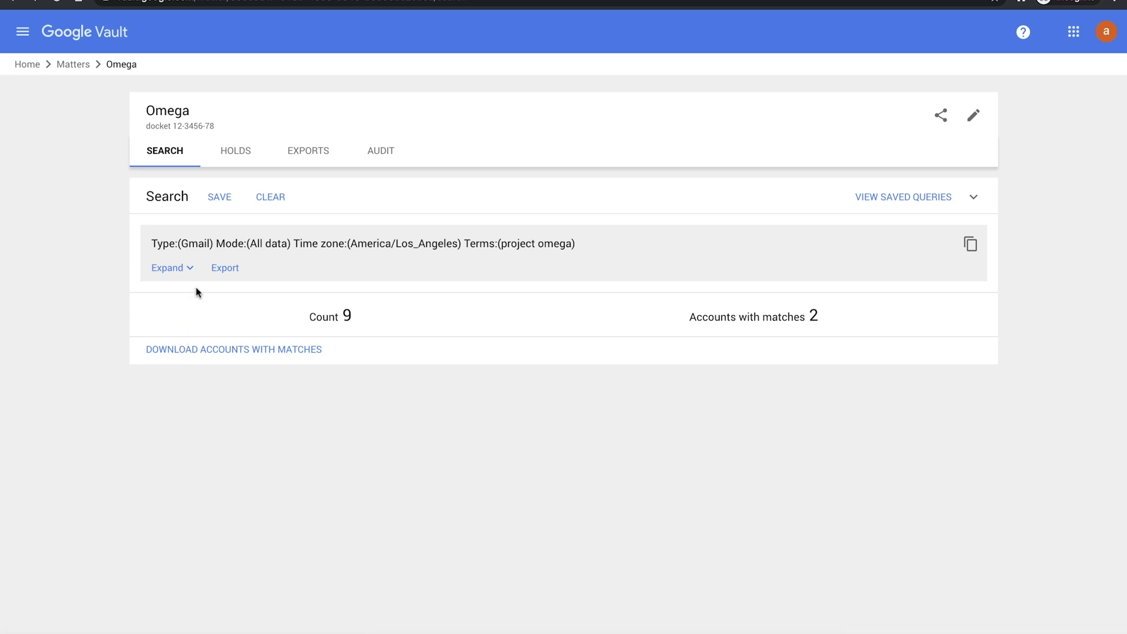
# - Expand the query and run the full Gmail search, listing 3 matching messages
pyautogui.click(189, 271)
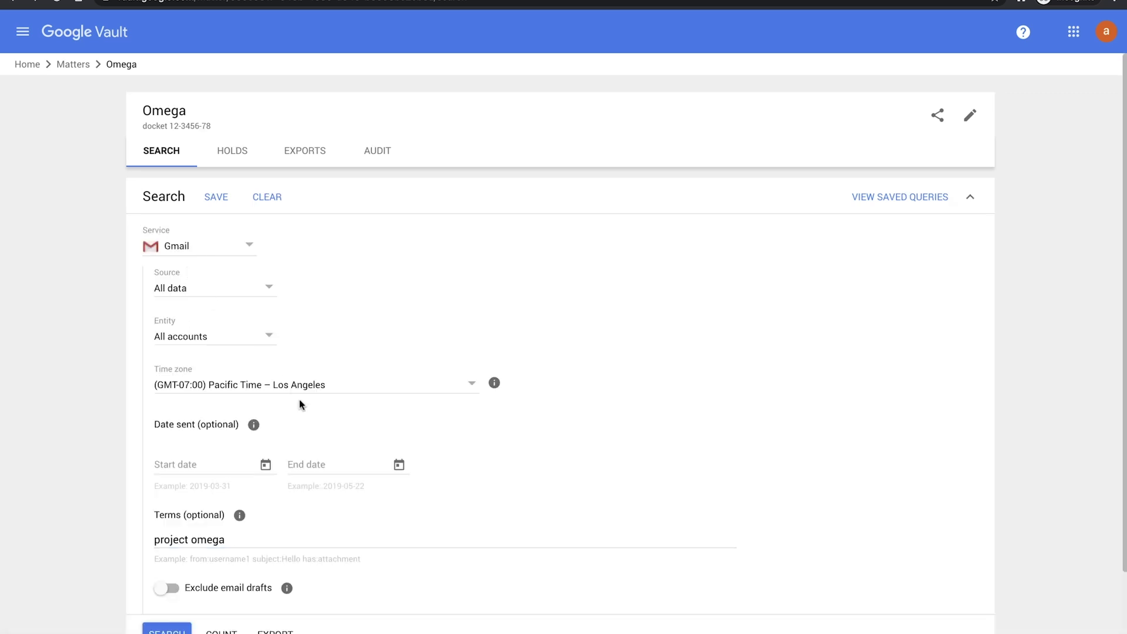
pyautogui.scroll(-2, 301, 404)
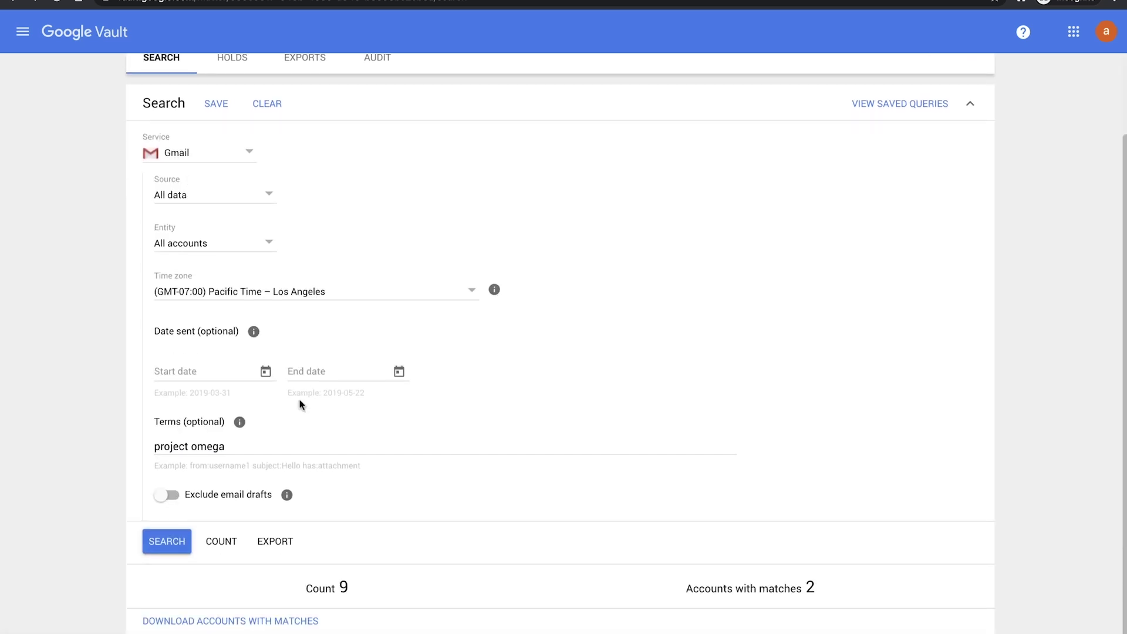
pyautogui.click(165, 543)
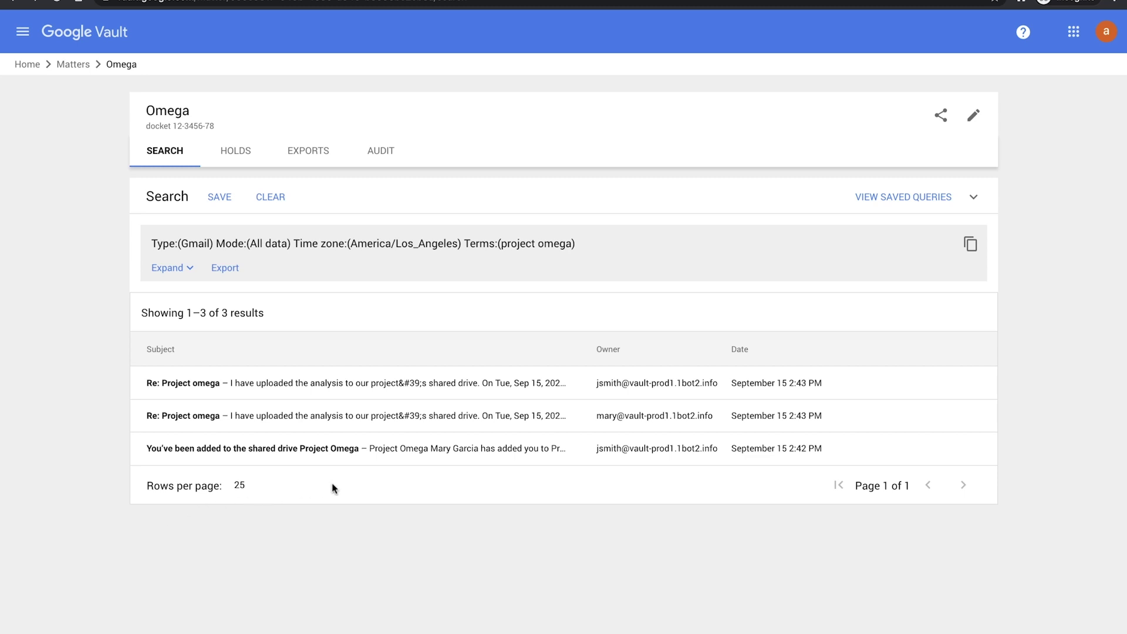
pyautogui.click(300, 395)
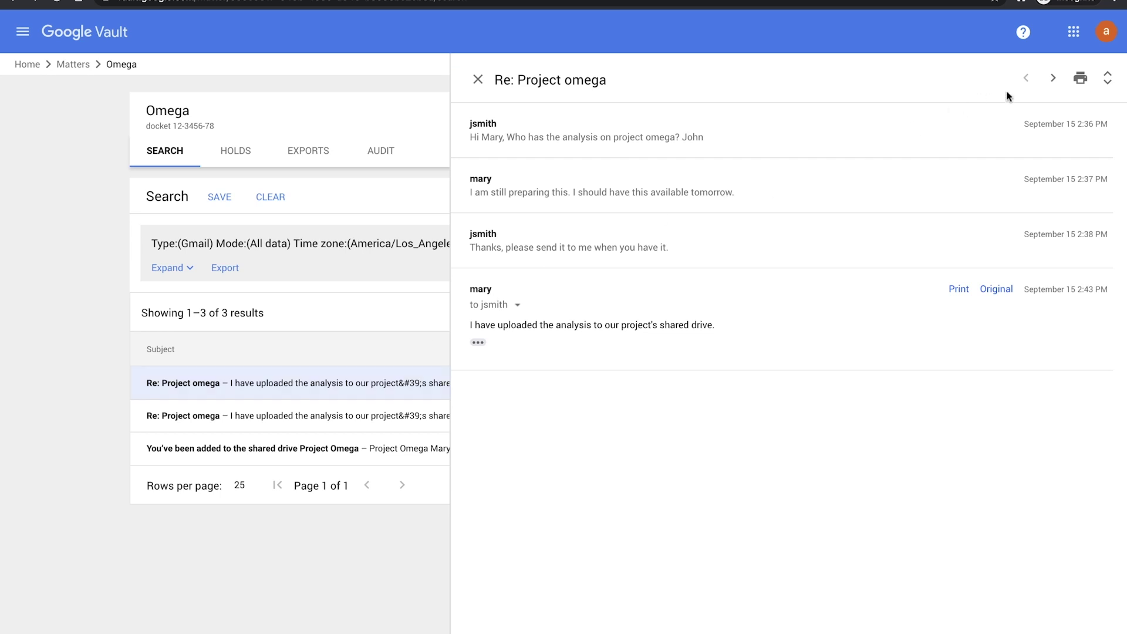
pyautogui.click(1048, 88)
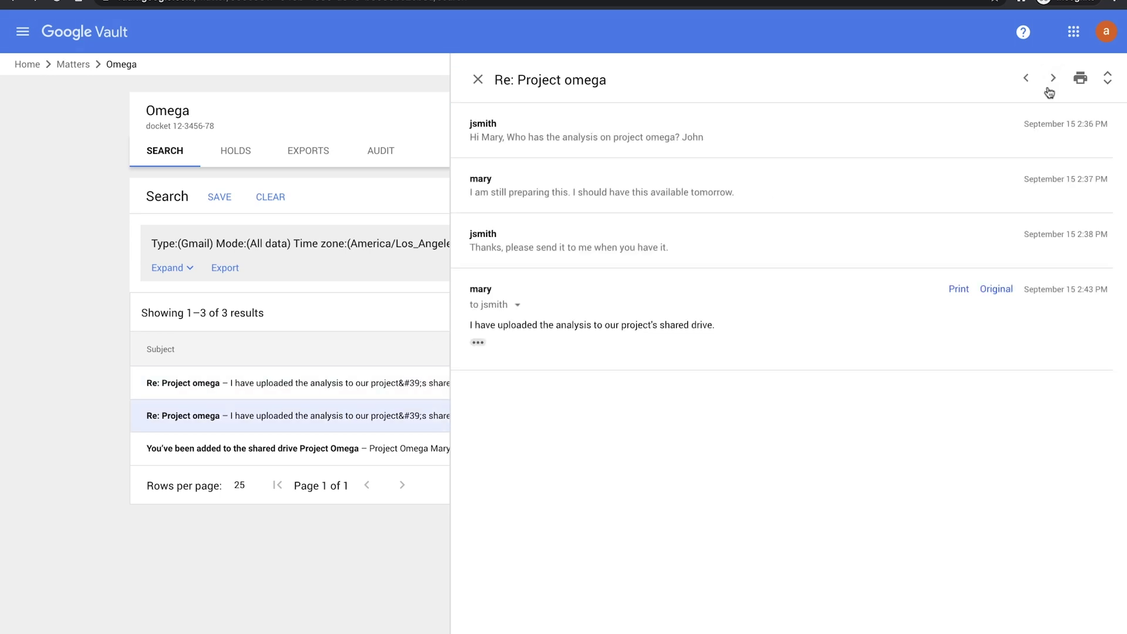
pyautogui.click(1049, 88)
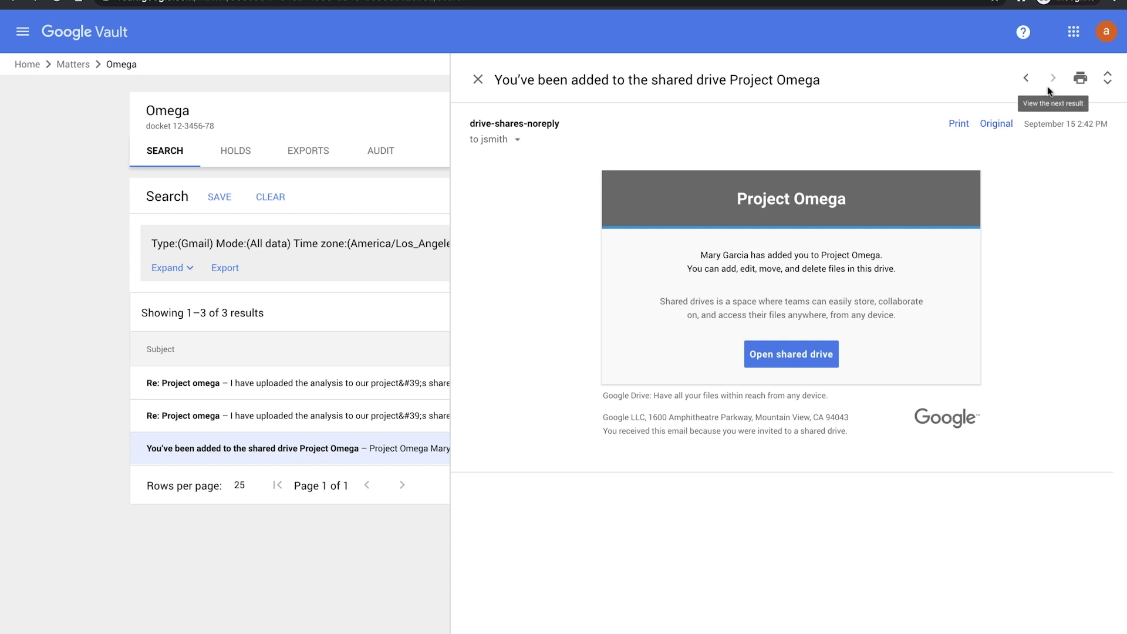
pyautogui.click(348, 418)
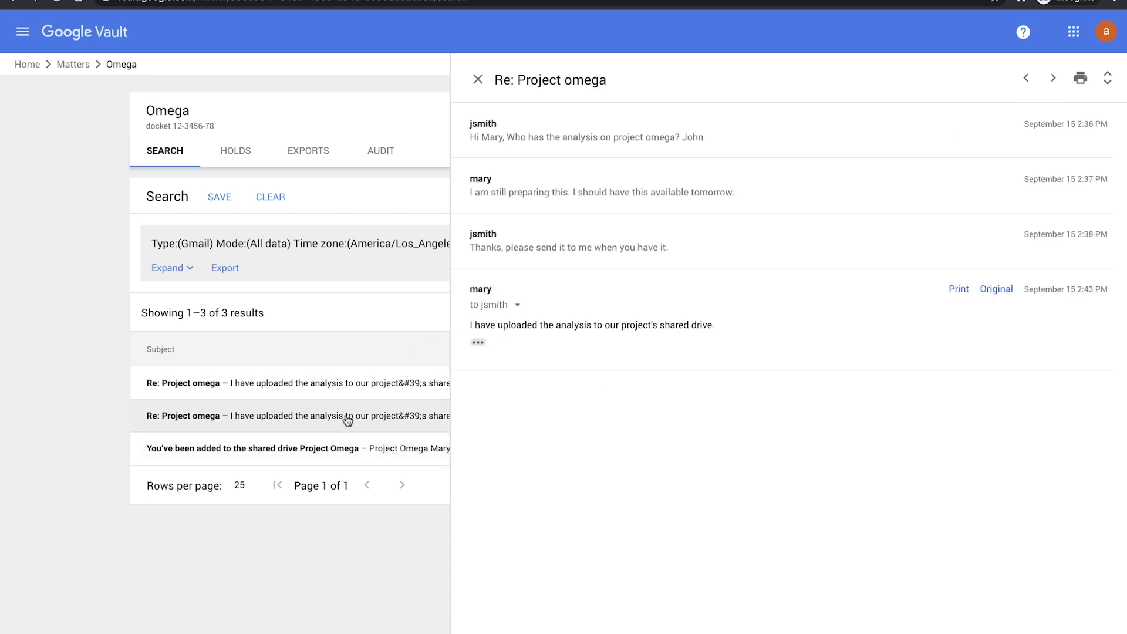
pyautogui.click(346, 446)
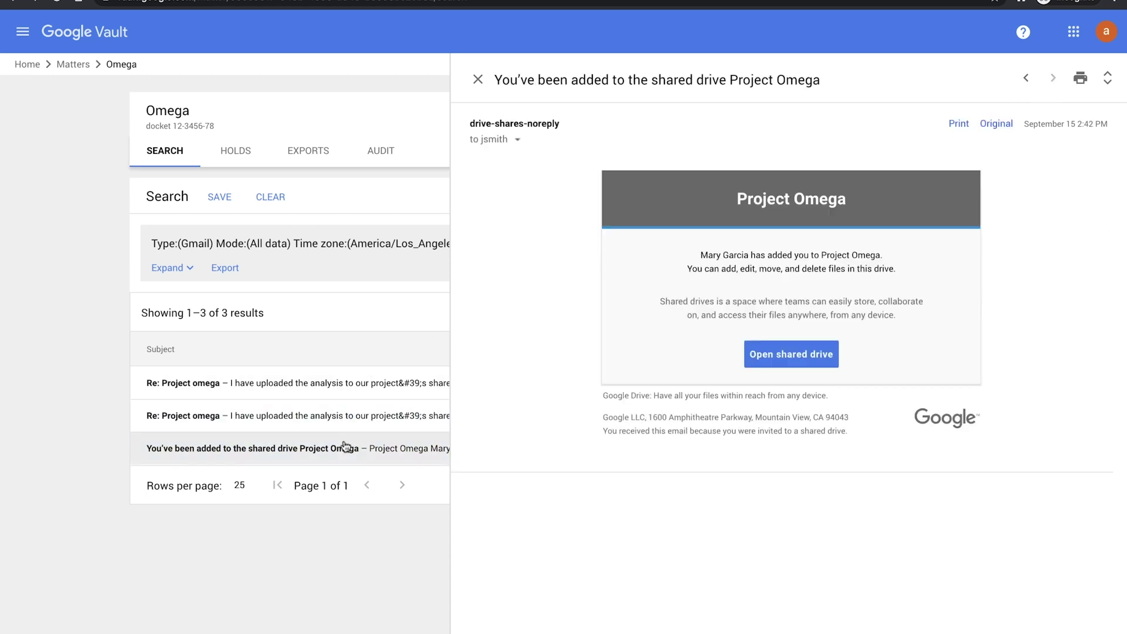
pyautogui.click(478, 80)
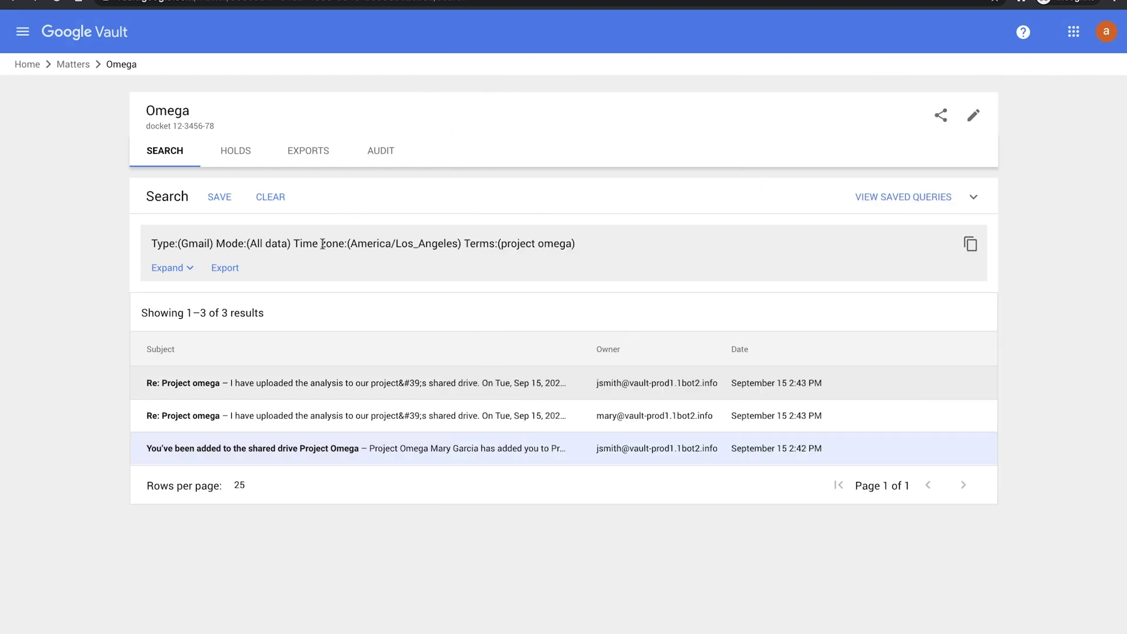
# - Create an export of the Gmail results named 'omega mail search'
pyautogui.click(229, 270)
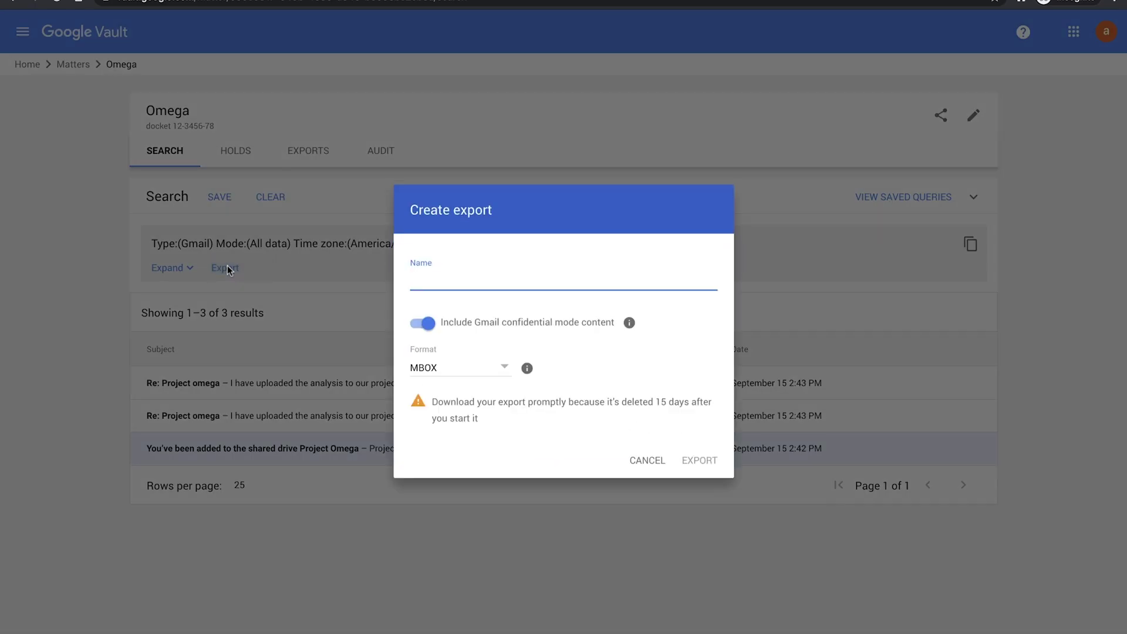
pyautogui.write('omega mail search')
pyautogui.click(704, 461)
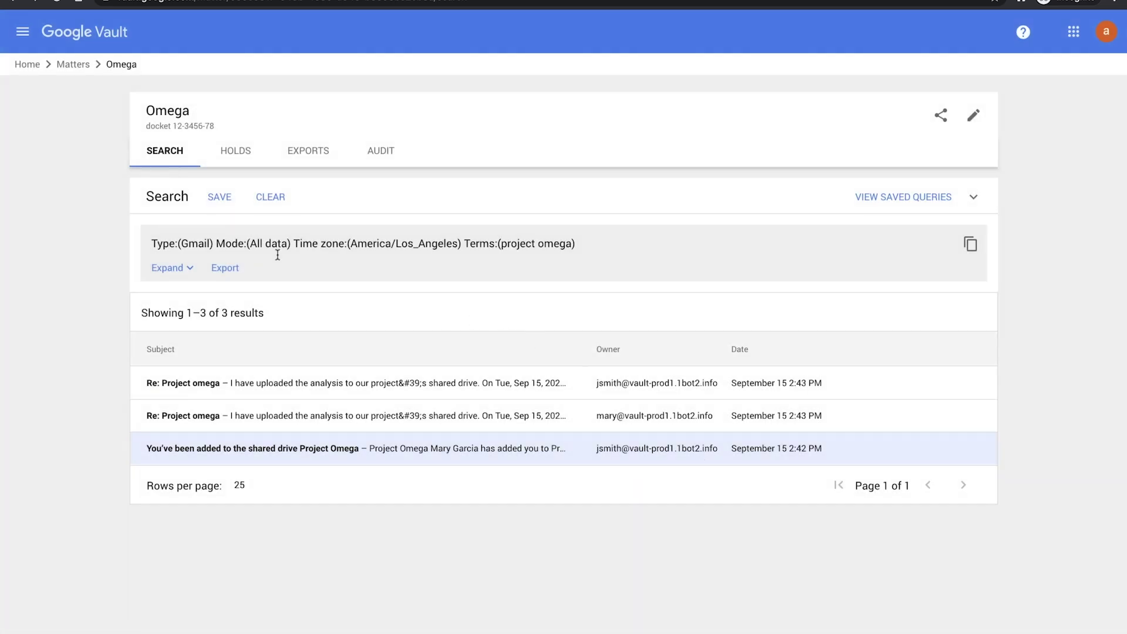
# - Save the search query as 'project omega mail search'
pyautogui.click(220, 197)
pyautogui.write('p')
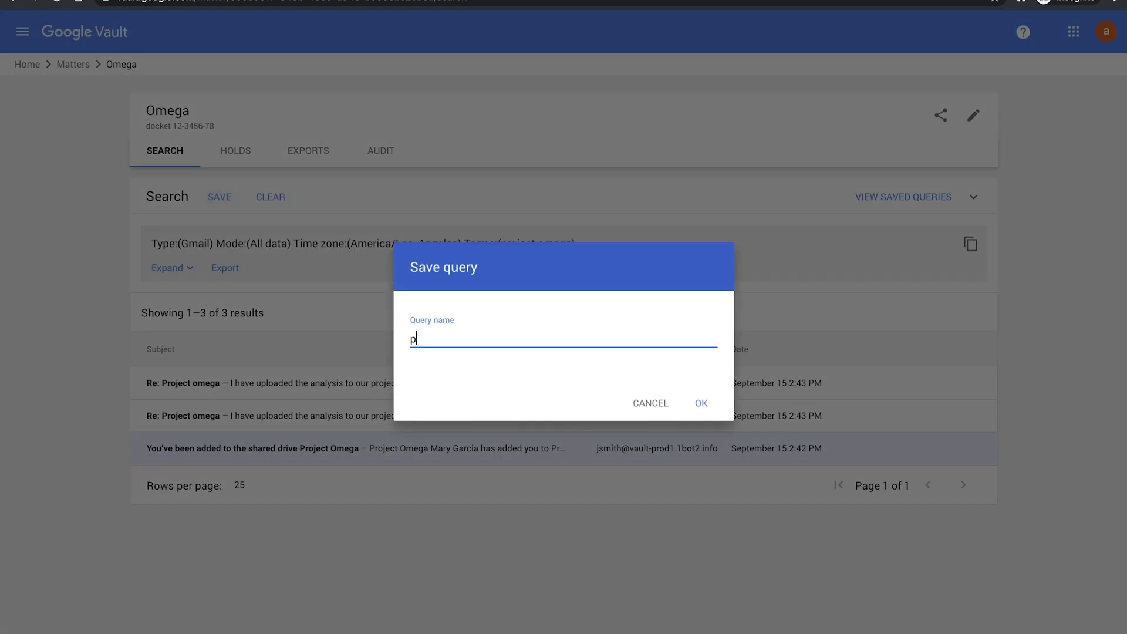
pyautogui.write('roject omega mail search')
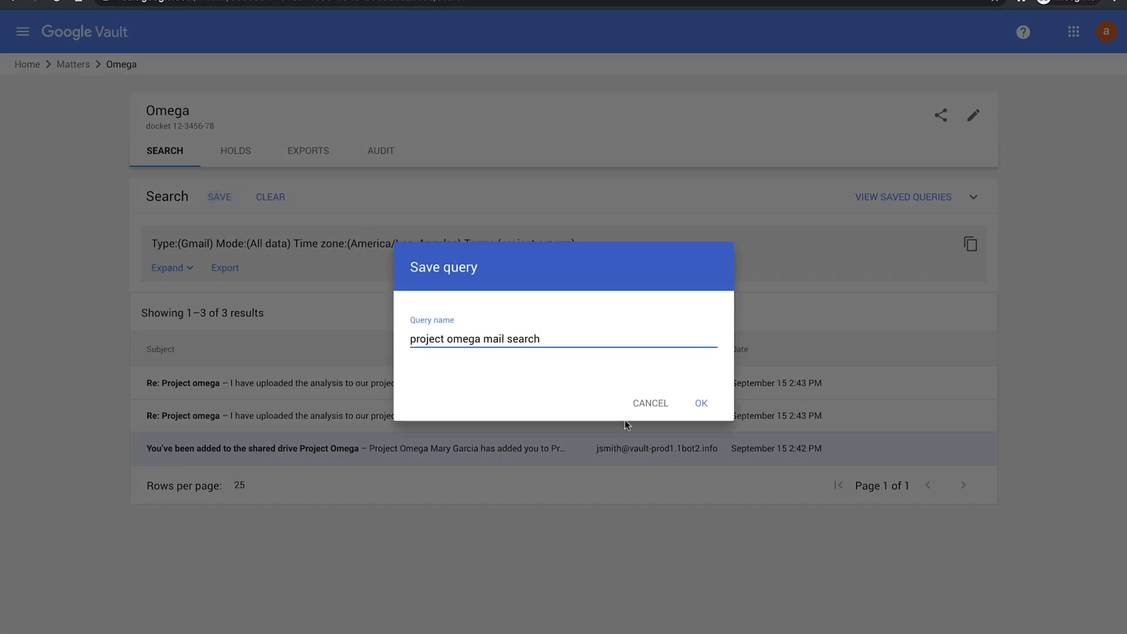
pyautogui.click(700, 404)
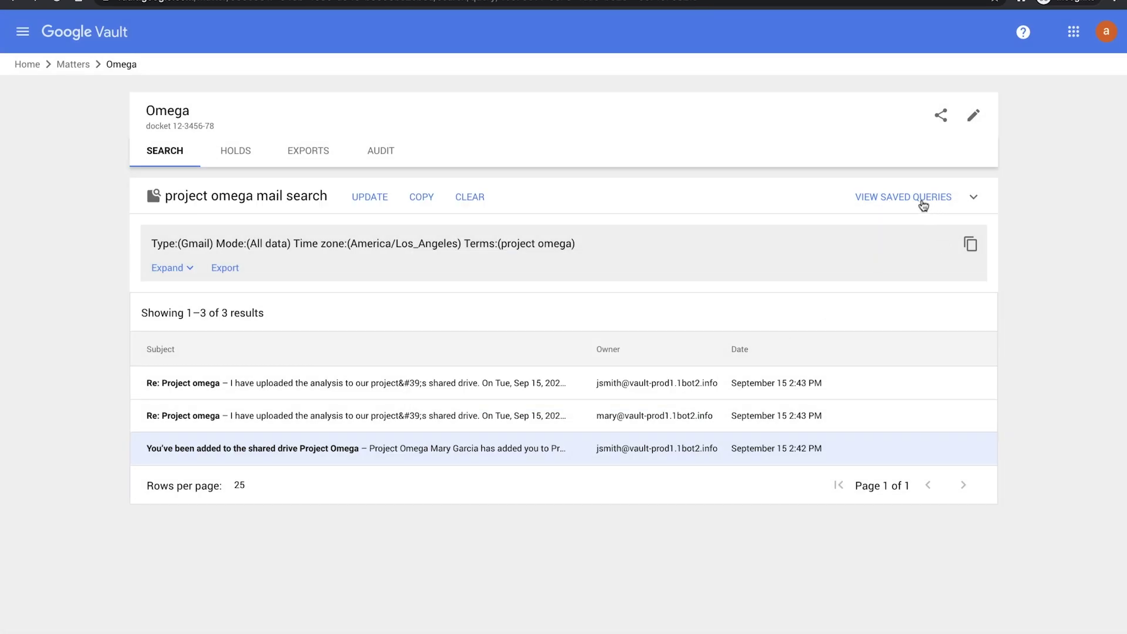
# - Filter the saved queries for 'omega mail' to find the new query, then clear the filter
pyautogui.click(922, 200)
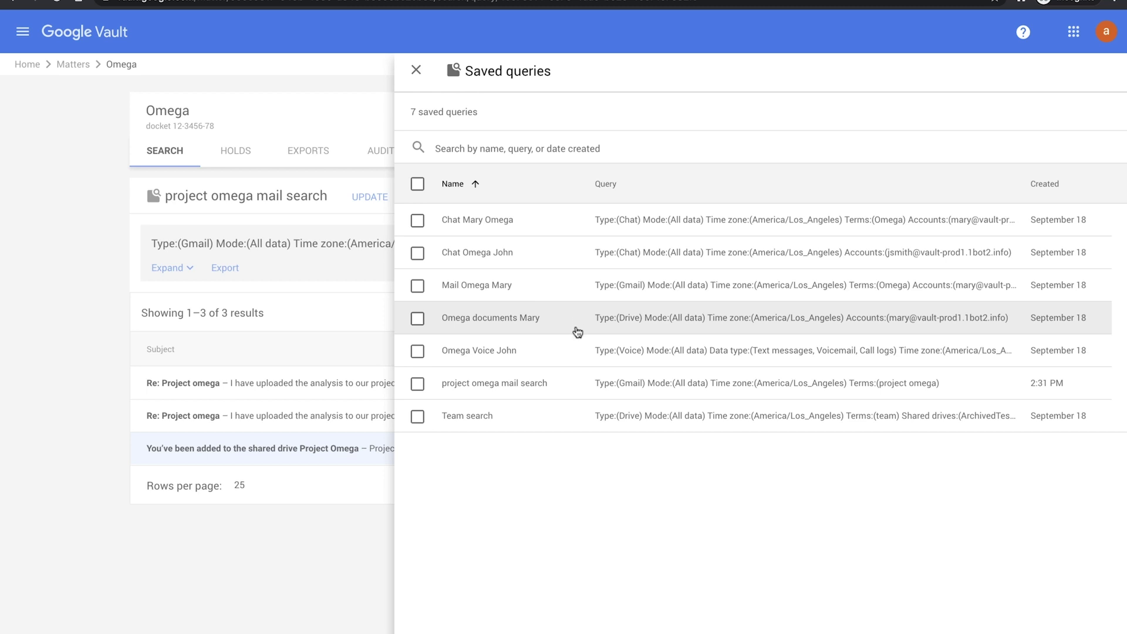
pyautogui.click(523, 144)
pyautogui.write('omega mail')
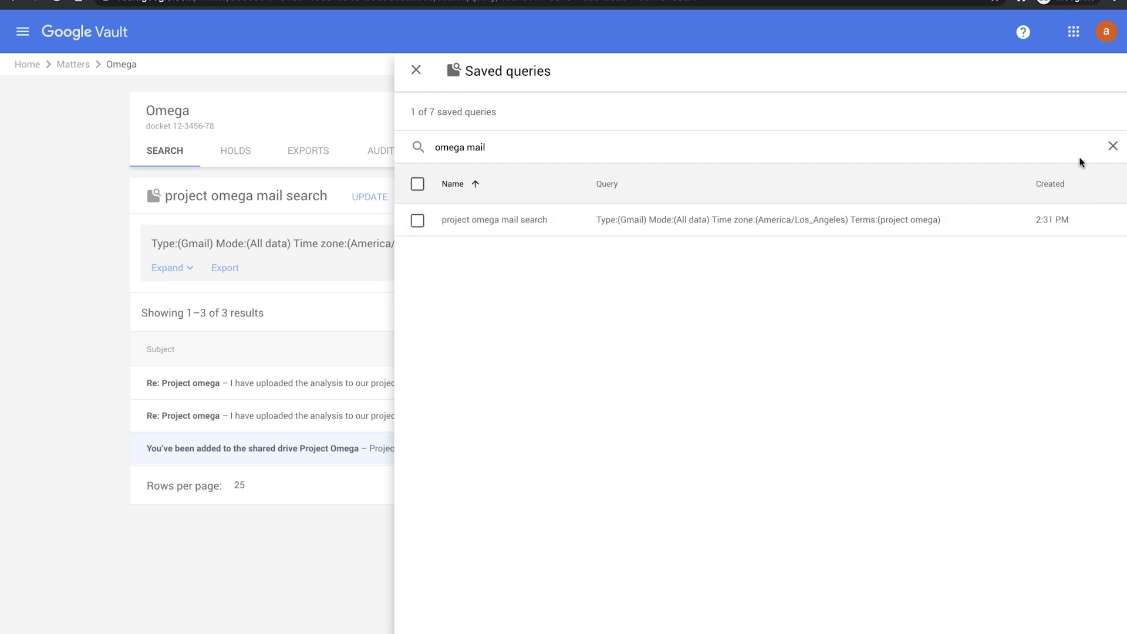
pyautogui.click(1113, 145)
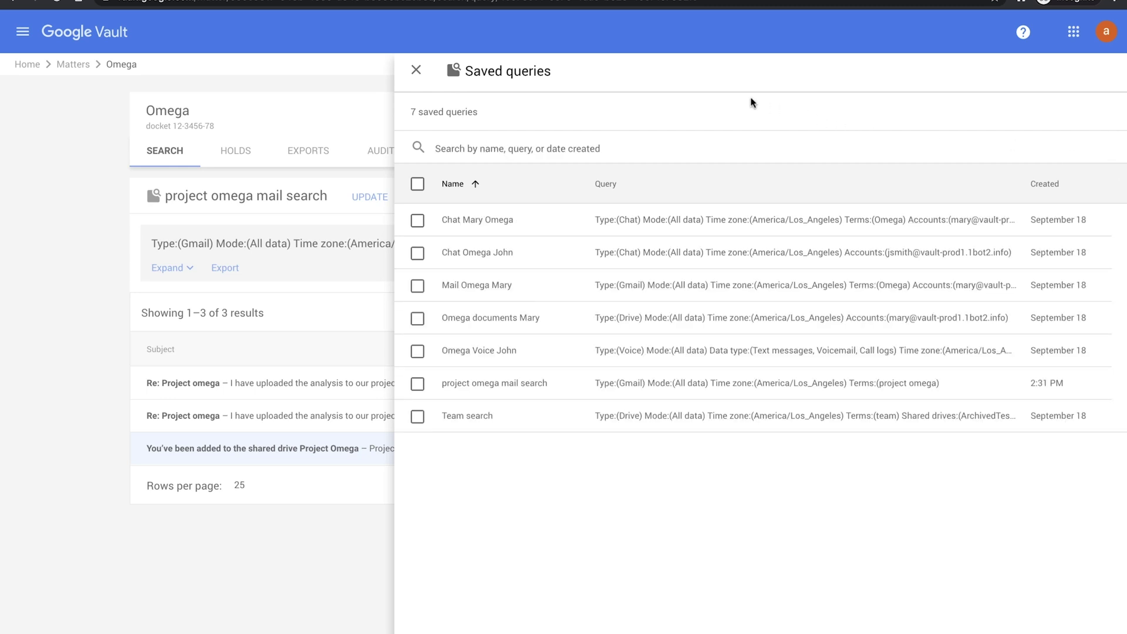
# - Download the 'omega mail search' export files, then return to the matter's Search tab
pyautogui.click(416, 70)
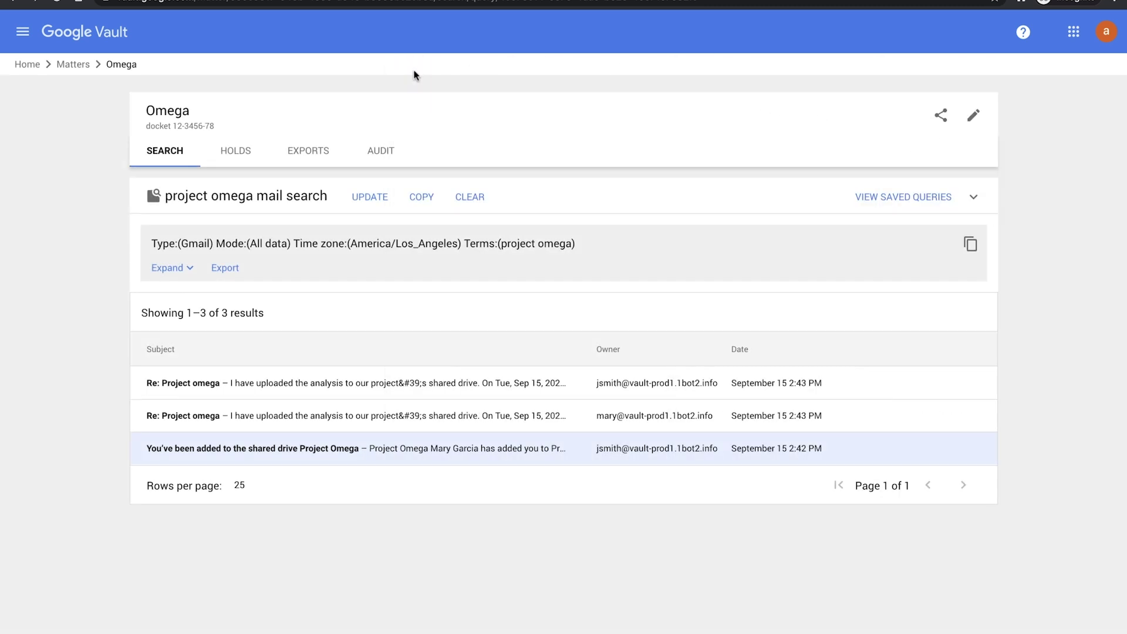
pyautogui.click(314, 154)
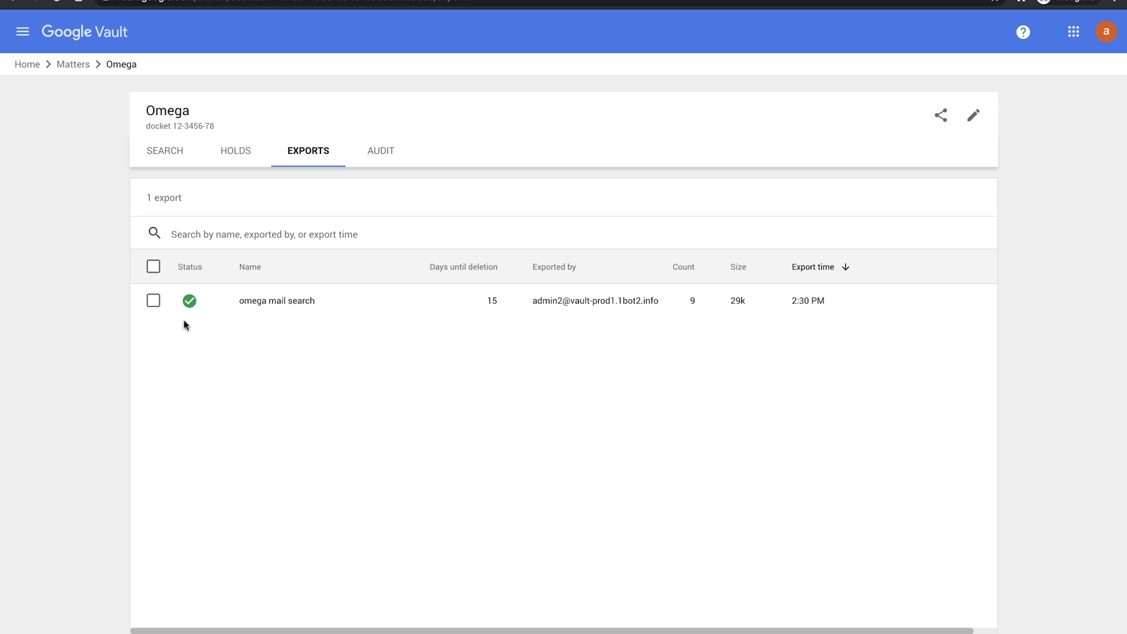
pyautogui.moveTo(496, 315)
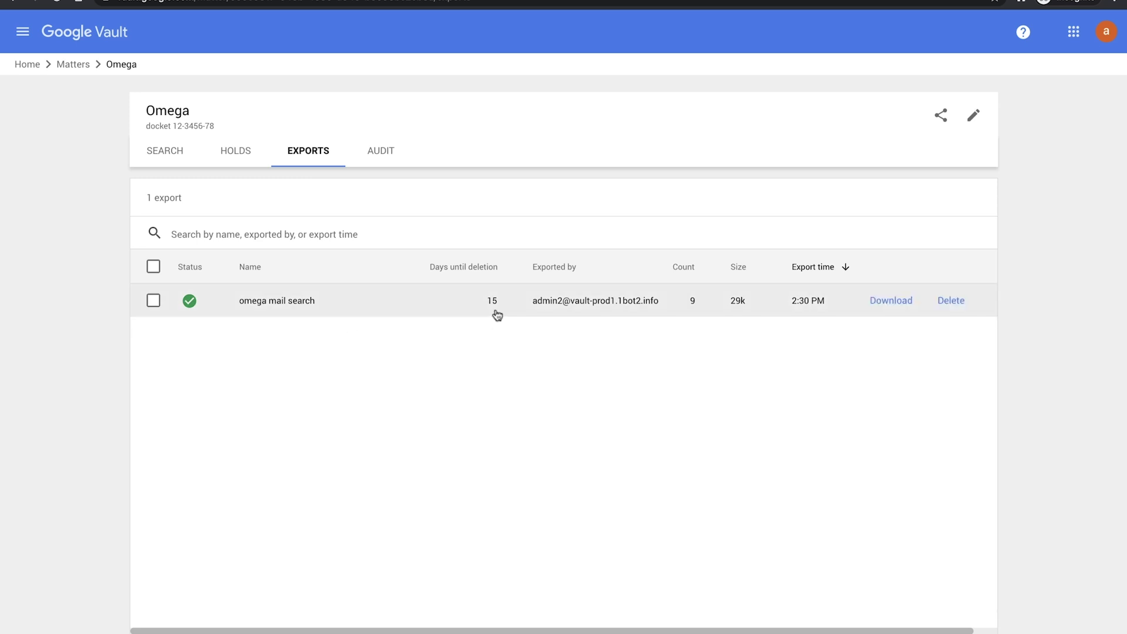
pyautogui.click(883, 303)
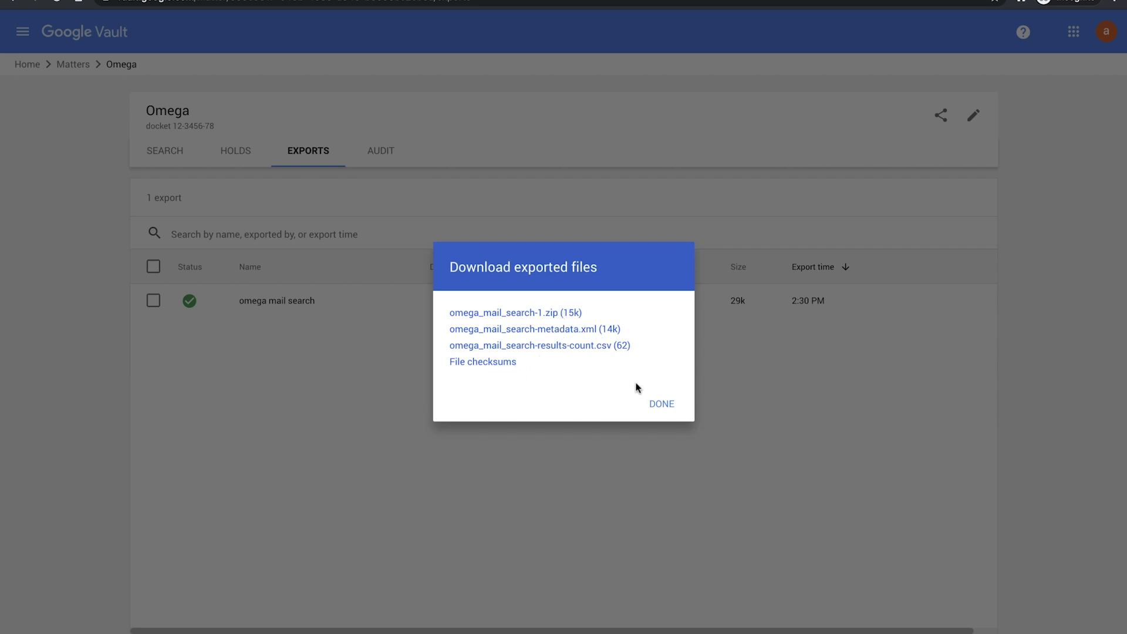
pyautogui.click(661, 404)
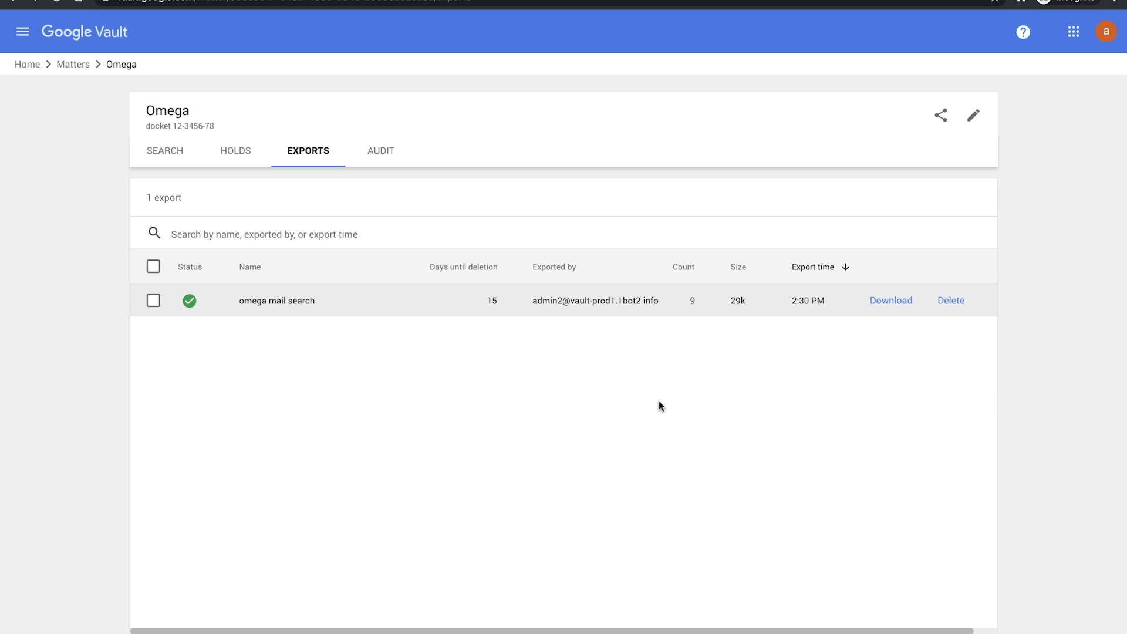
pyautogui.click(170, 155)
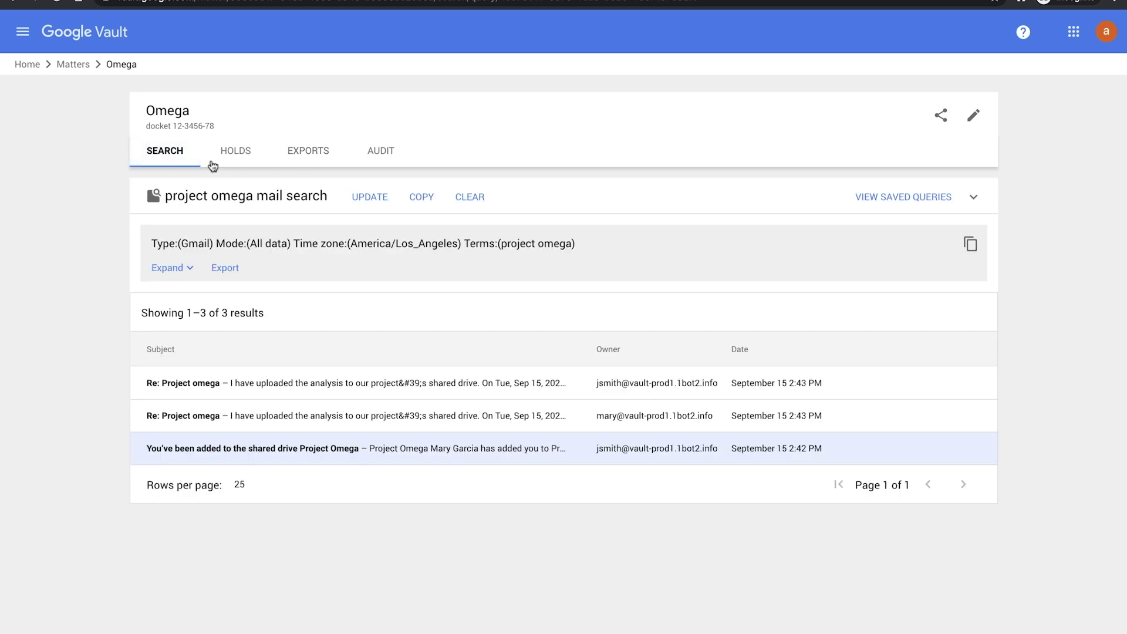
# - Clear the project omega mail query and results, and switch the service to Drive
pyautogui.click(475, 200)
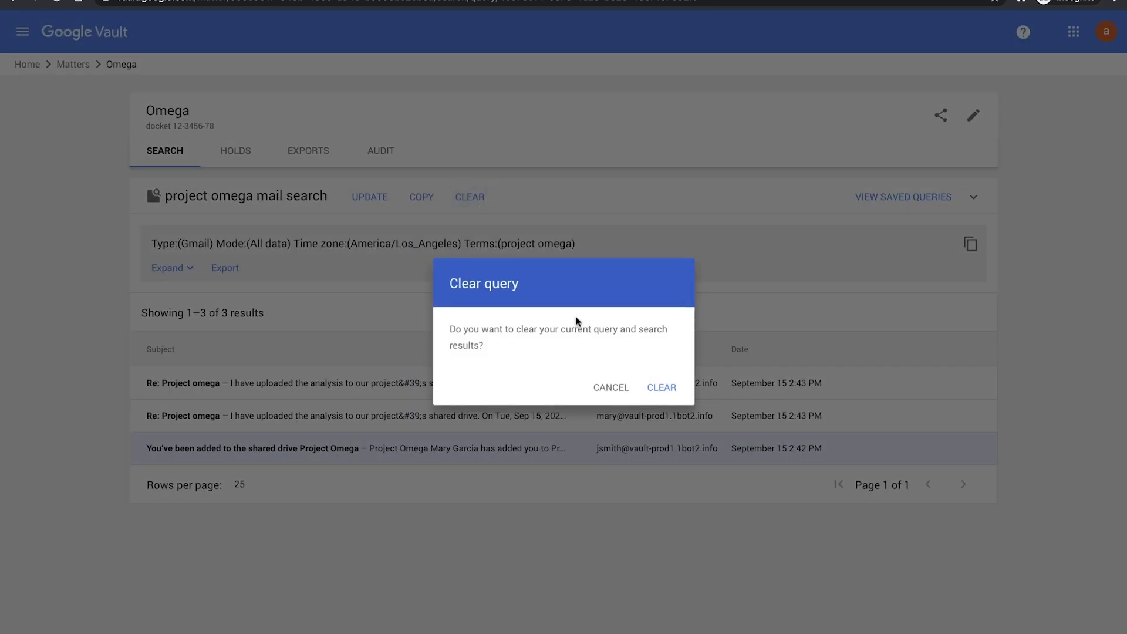
pyautogui.click(667, 398)
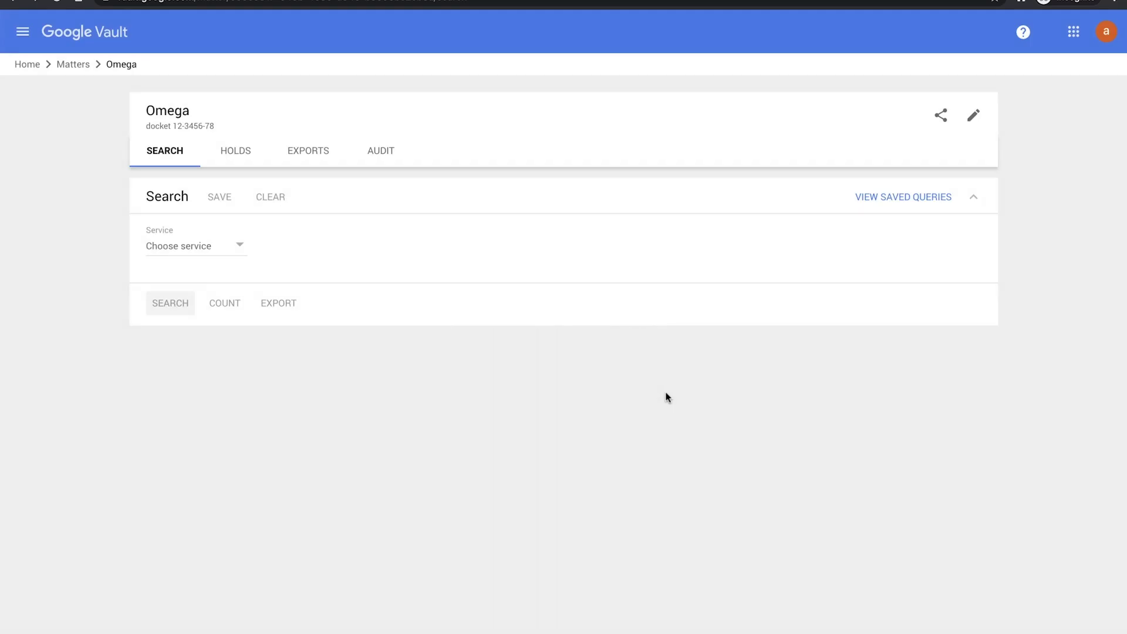
pyautogui.click(239, 248)
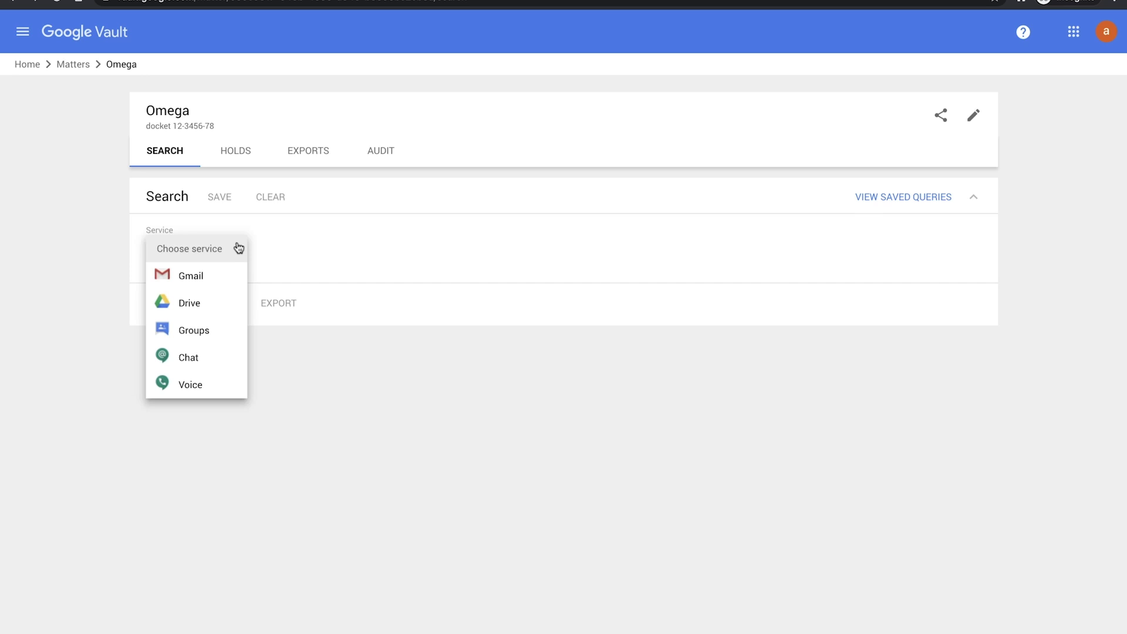
pyautogui.click(229, 310)
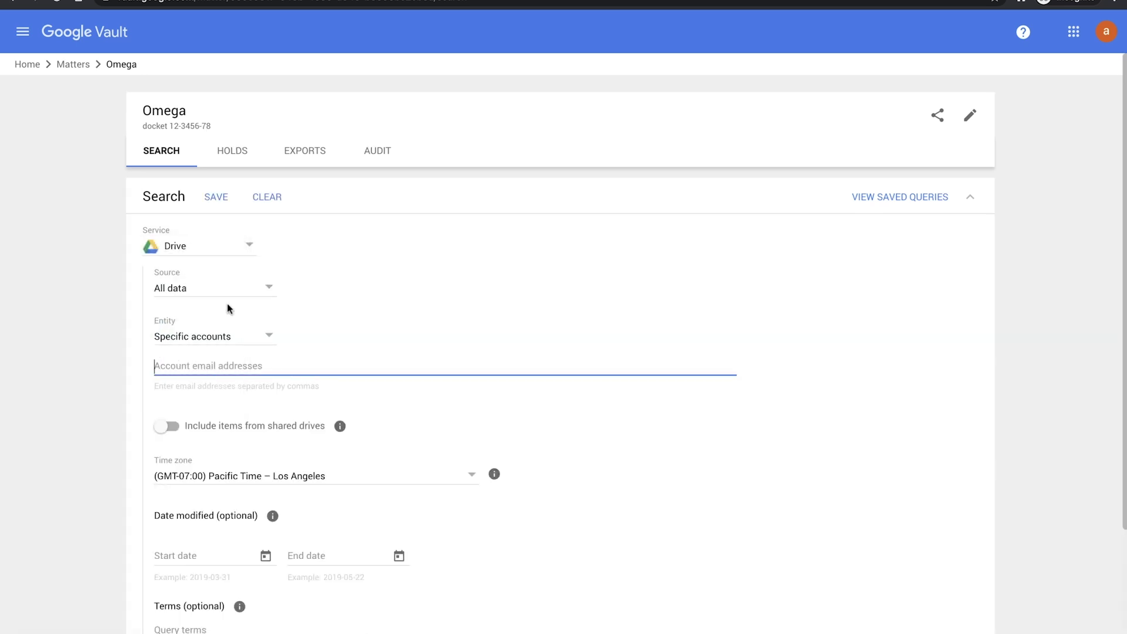
# - Scope the Drive search to Shared drives, adding Project Omega found through a member account
pyautogui.click(269, 338)
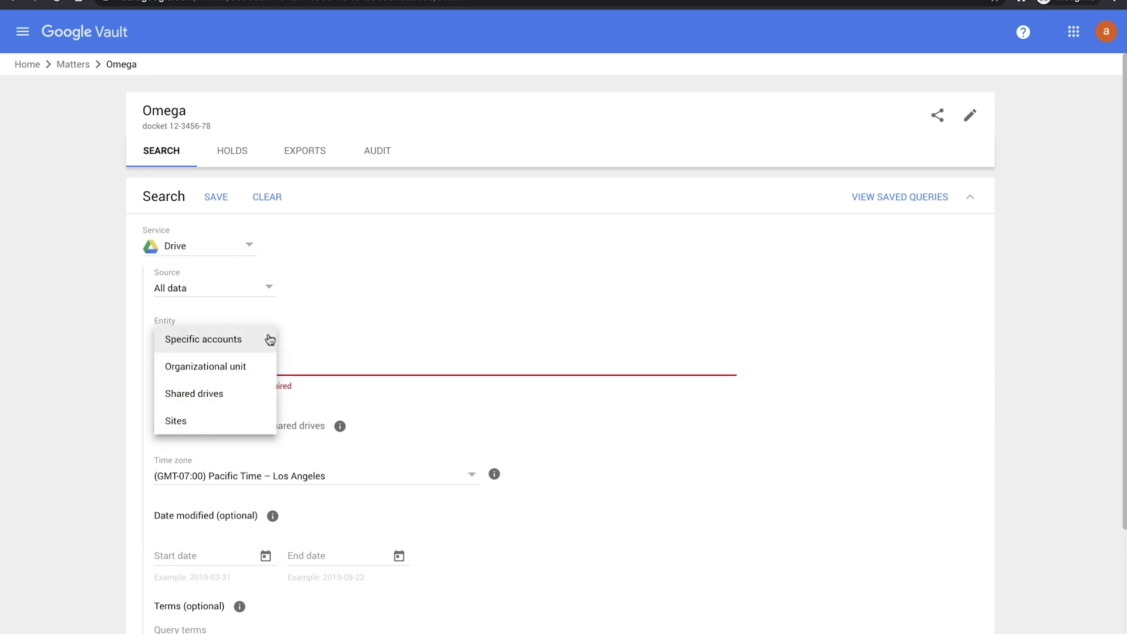
pyautogui.click(245, 396)
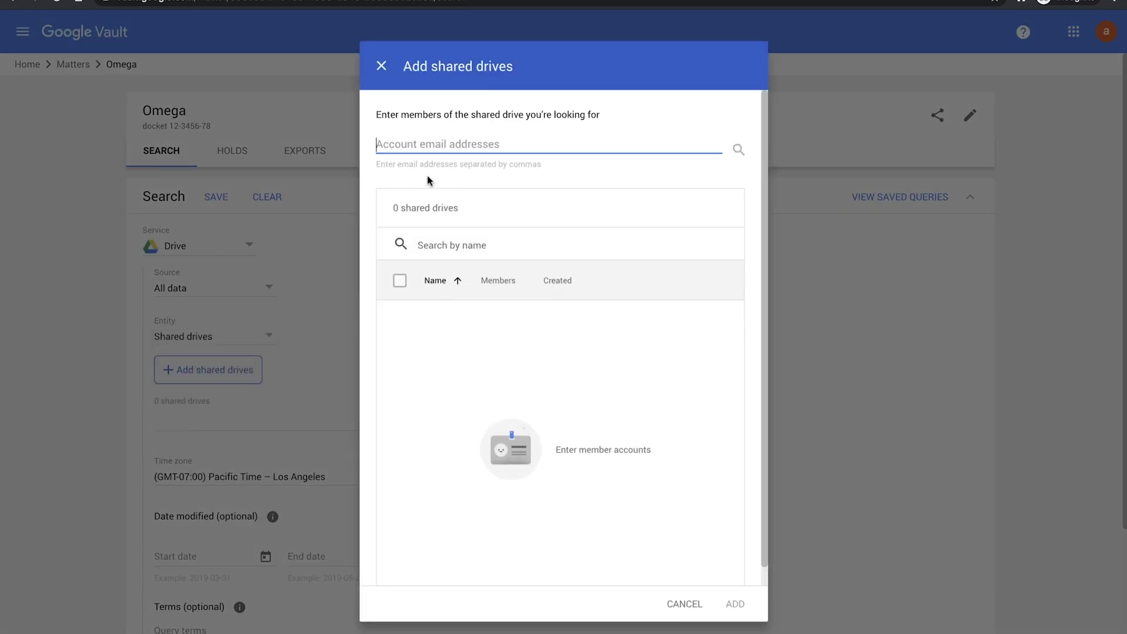
pyautogui.write('mar')
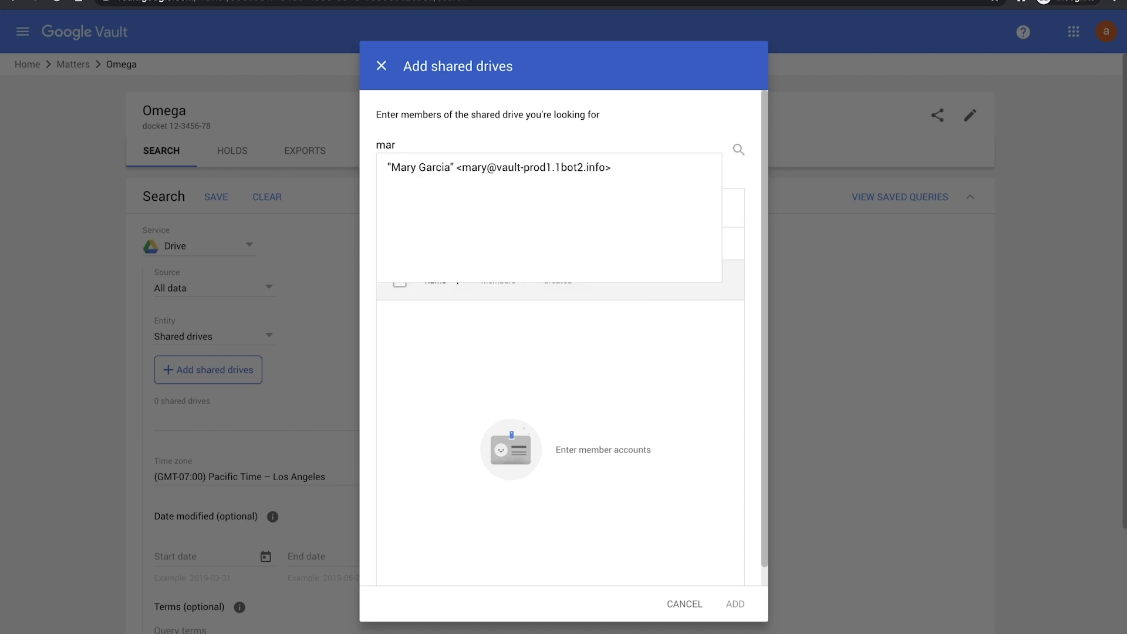
pyautogui.click(459, 169)
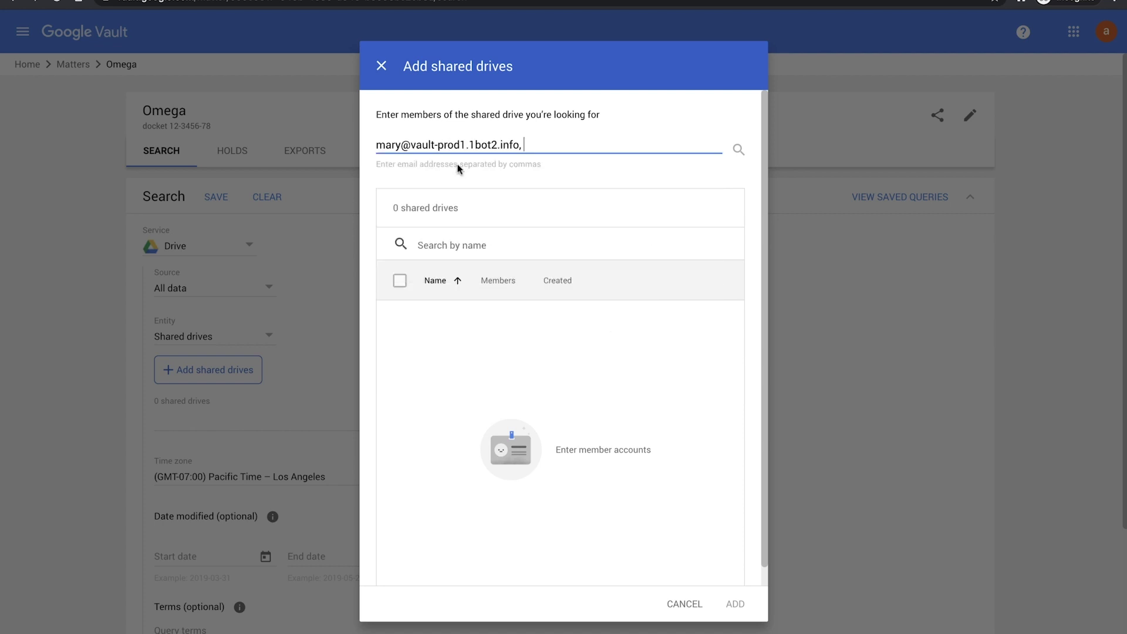
pyautogui.click(742, 152)
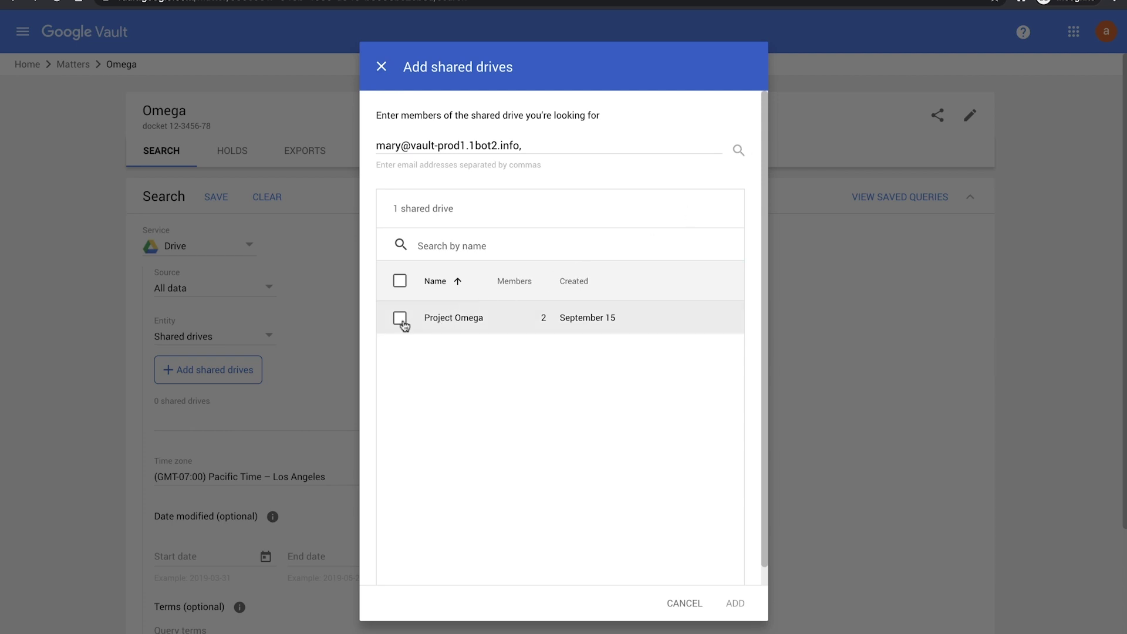
pyautogui.click(400, 319)
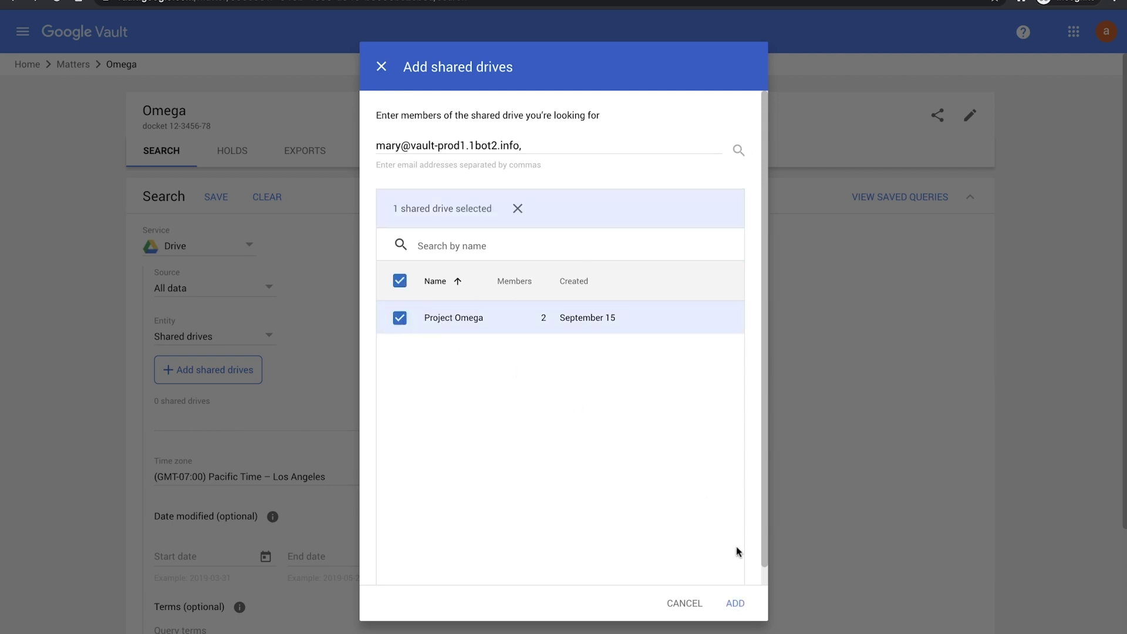
pyautogui.click(737, 603)
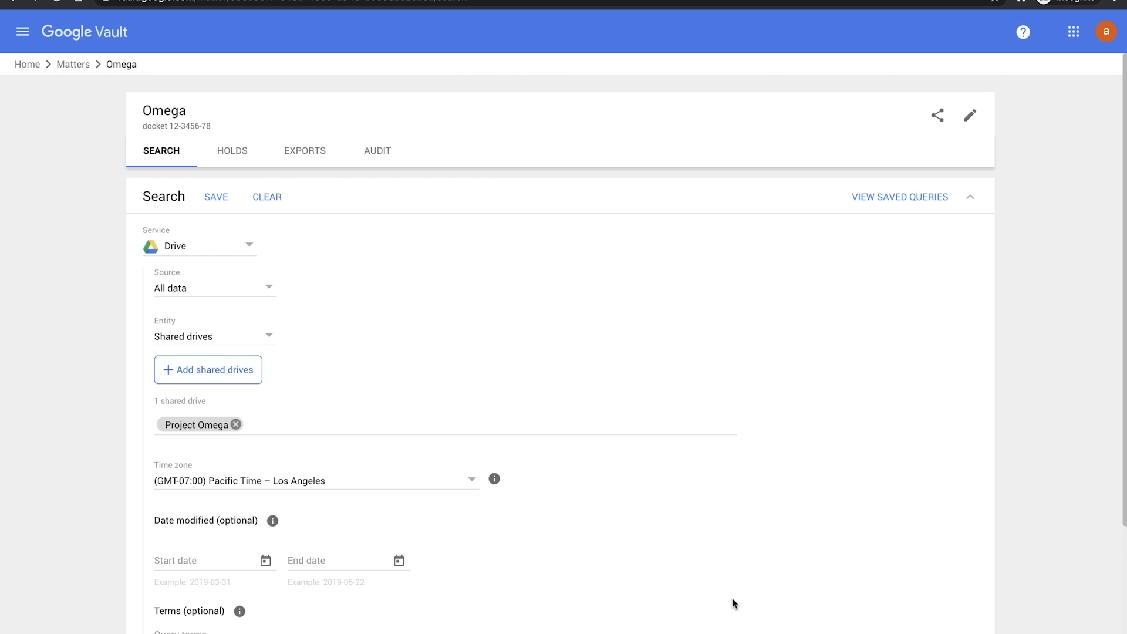
# - Run the Drive search and preview its single result, the Project Omega Analysis document
pyautogui.scroll(-3, 655, 546)
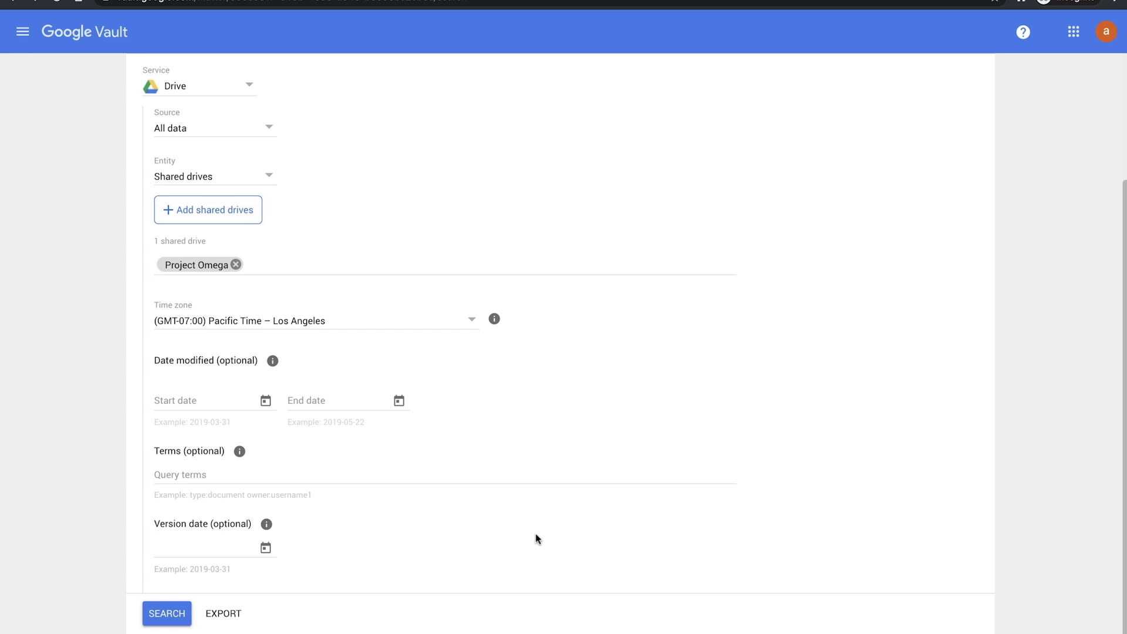
pyautogui.click(167, 614)
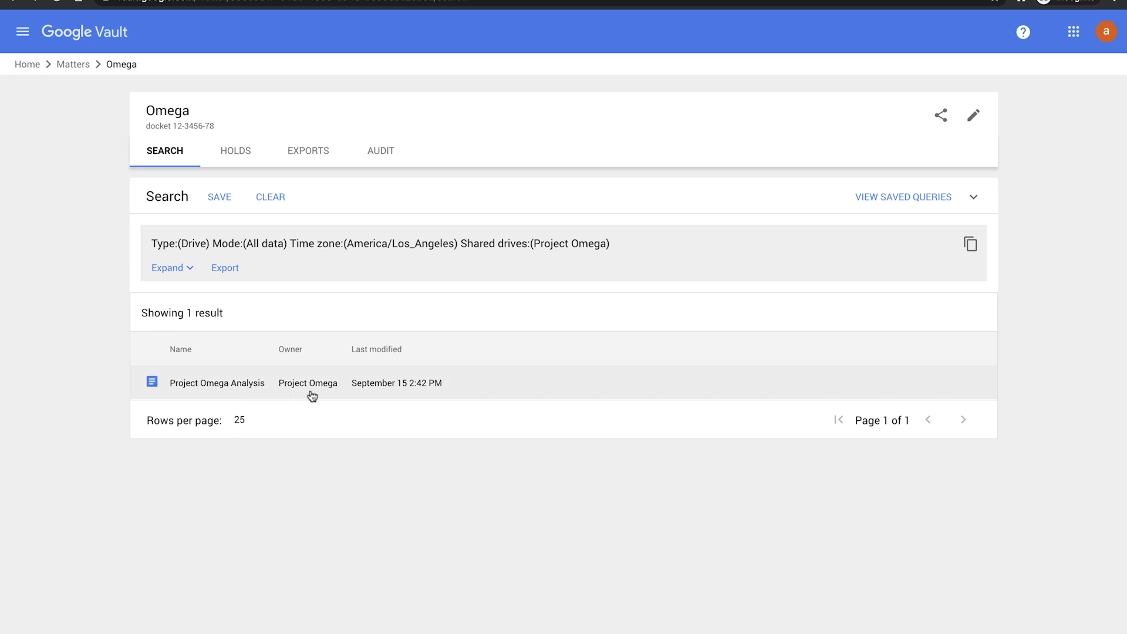
pyautogui.click(255, 385)
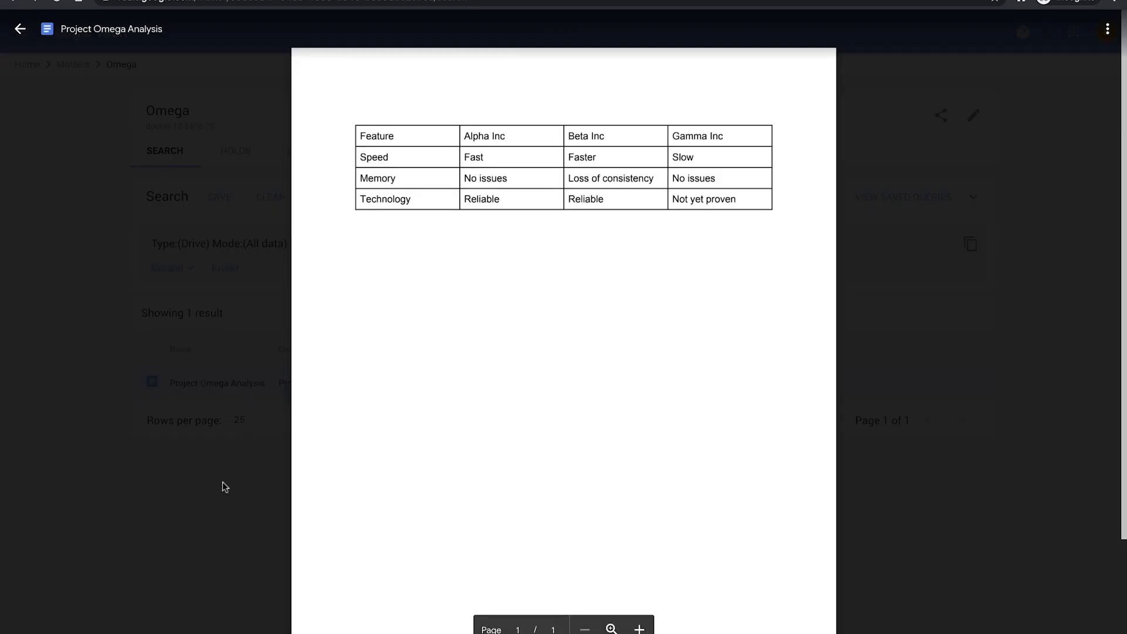
pyautogui.click(200, 496)
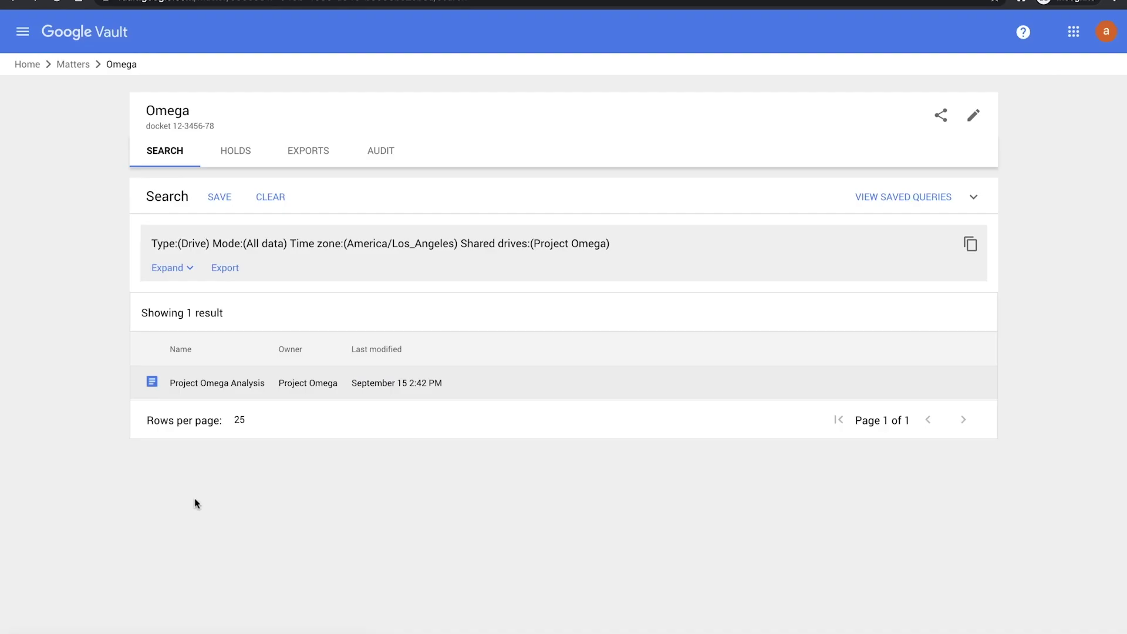
# - Expand the Drive search criteria, review the form, and focus the Query terms field
pyautogui.click(190, 271)
pyautogui.scroll(-3, 329, 406)
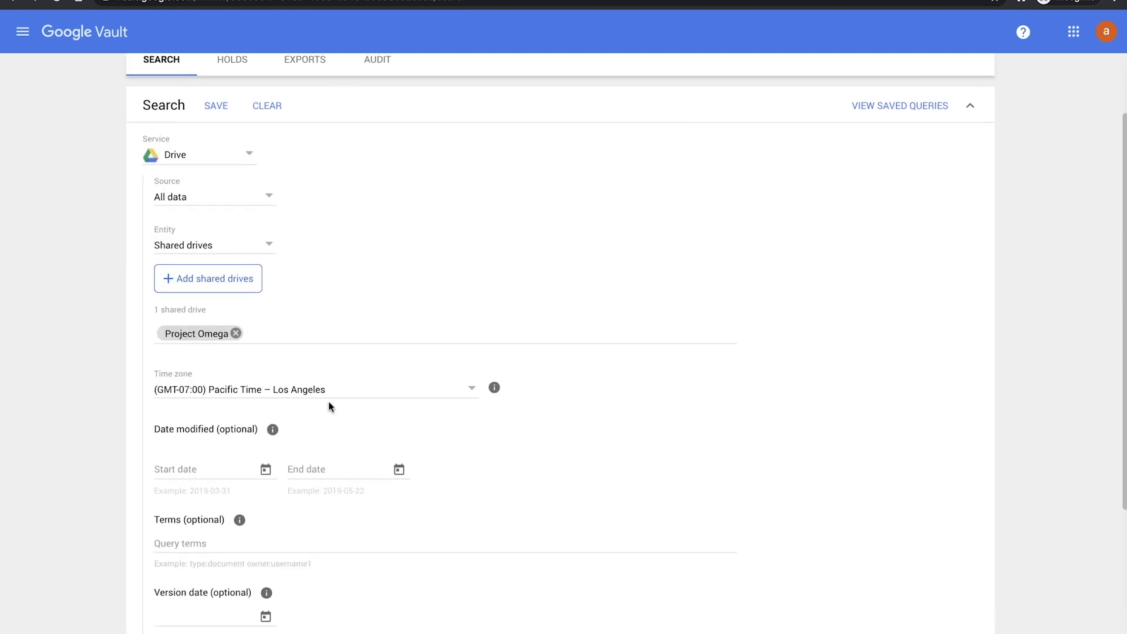
pyautogui.scroll(-1, 328, 406)
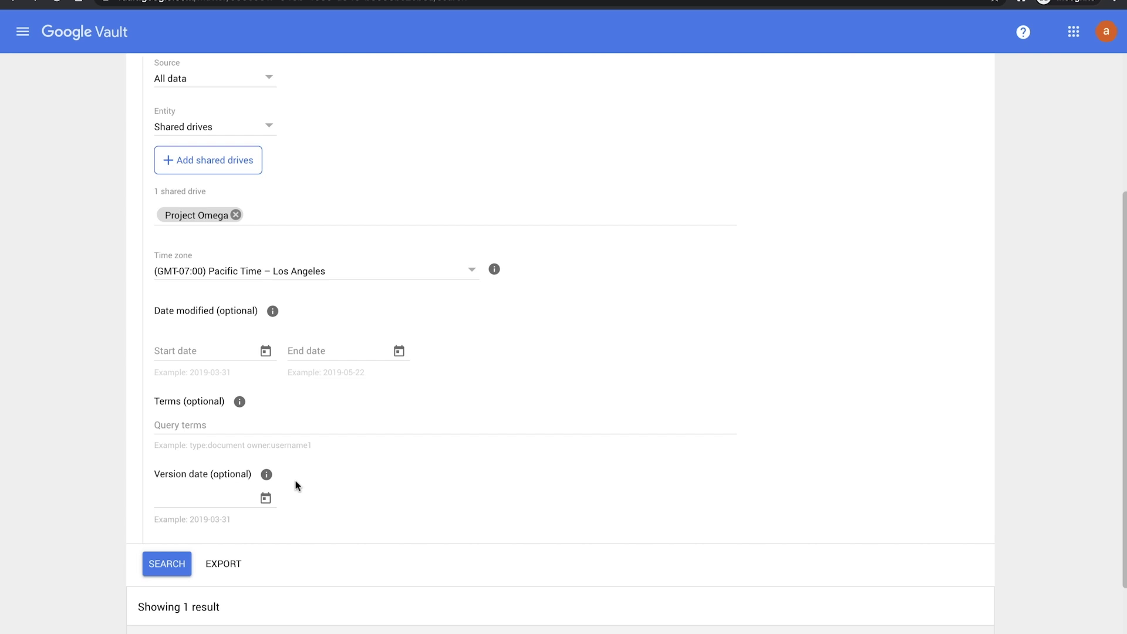
pyautogui.click(172, 422)
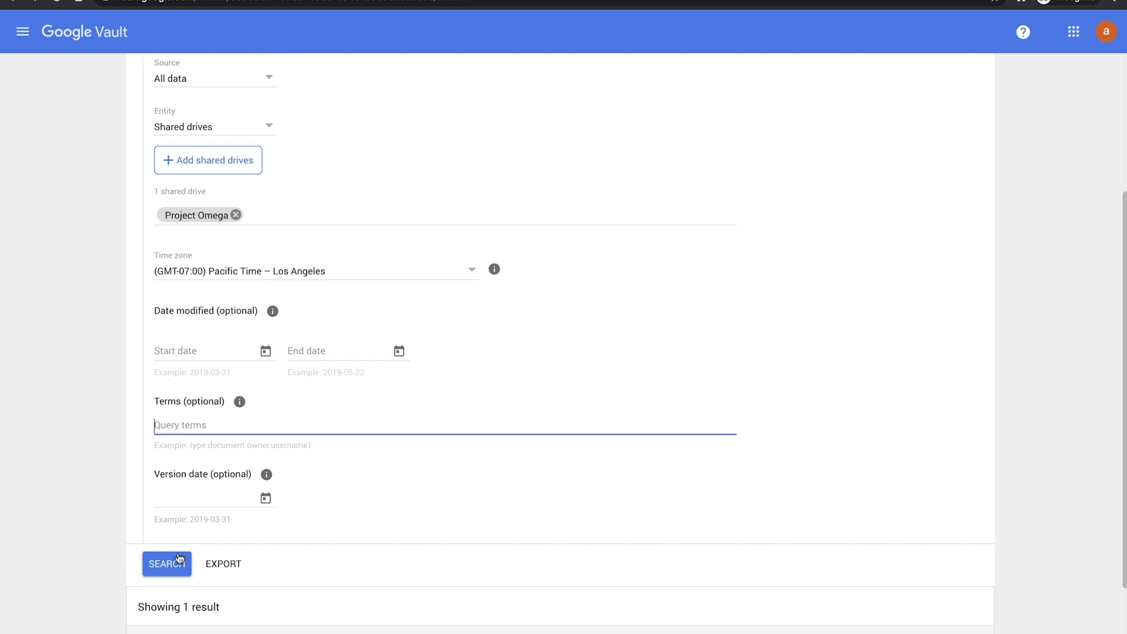